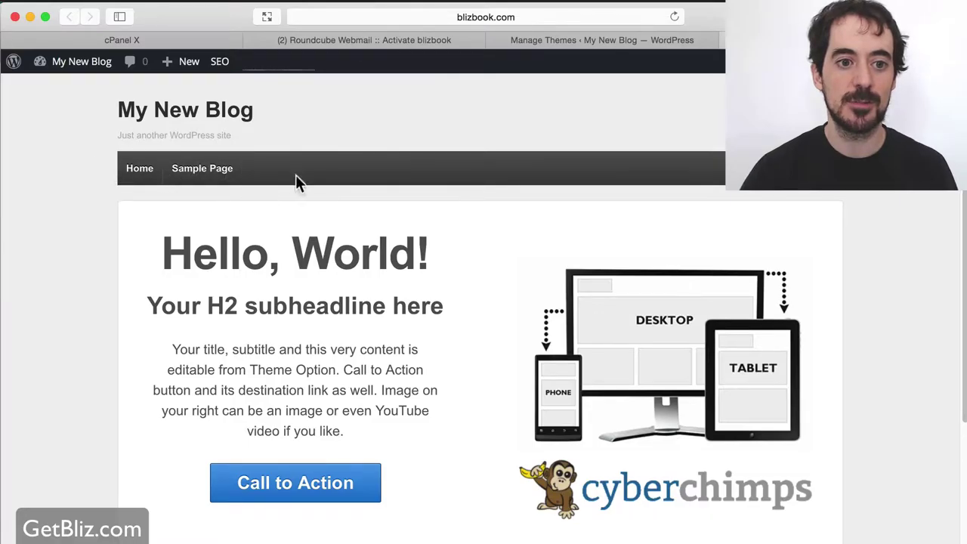
Tick Installing Free Template on the WordPress launch checklist and open themeforest.net.
scroll(359, 355, "down", 4)
scroll(365, 370, "up", 4)
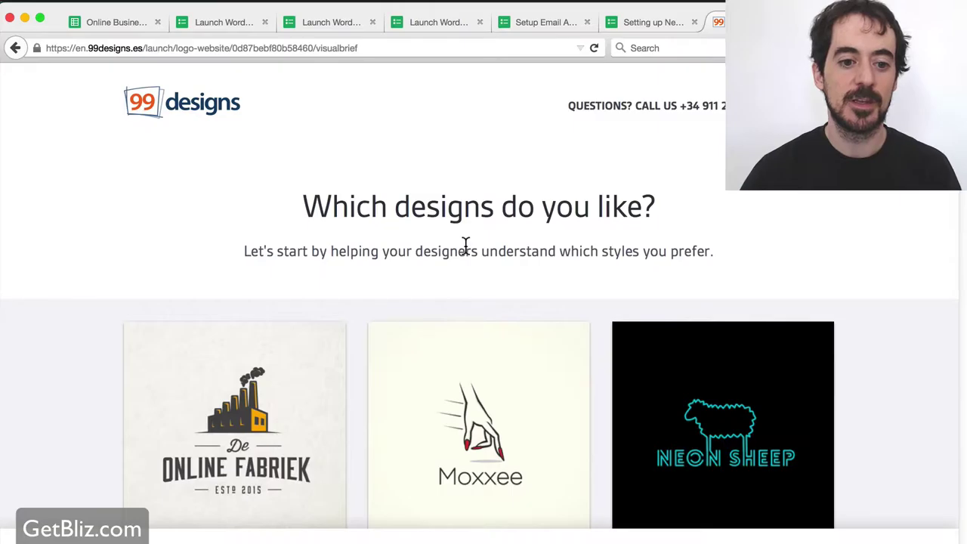
key("super+Tab")
key("super+Tab")
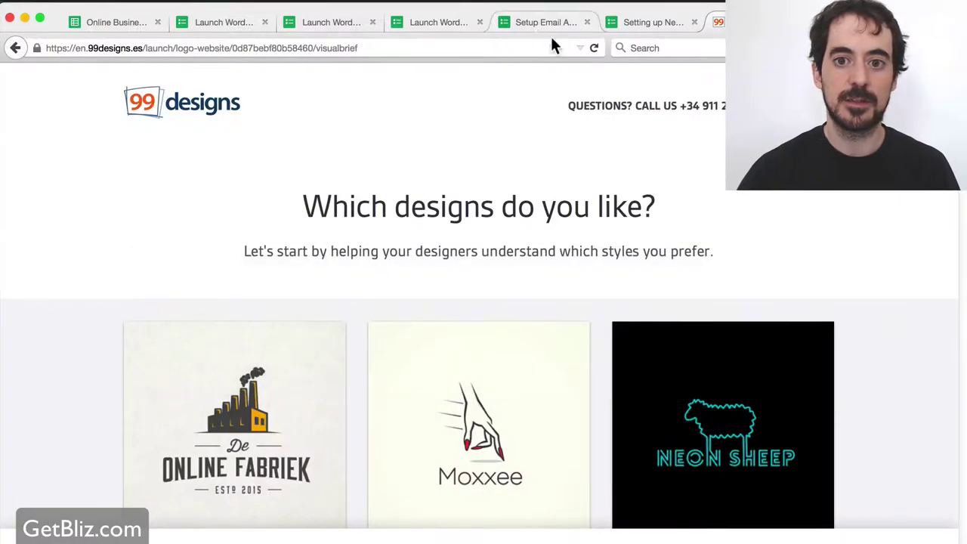
left_click(542, 22)
left_click(438, 22)
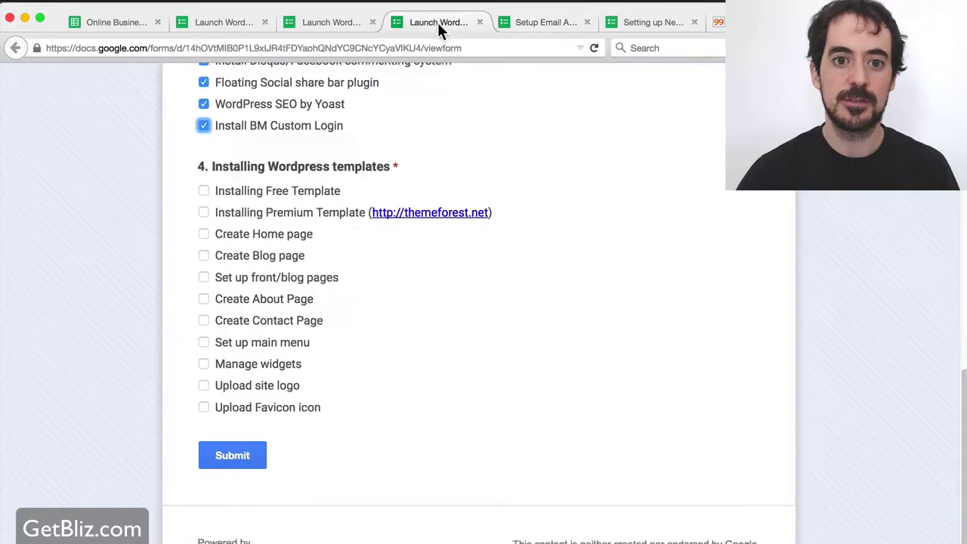
left_click(205, 188)
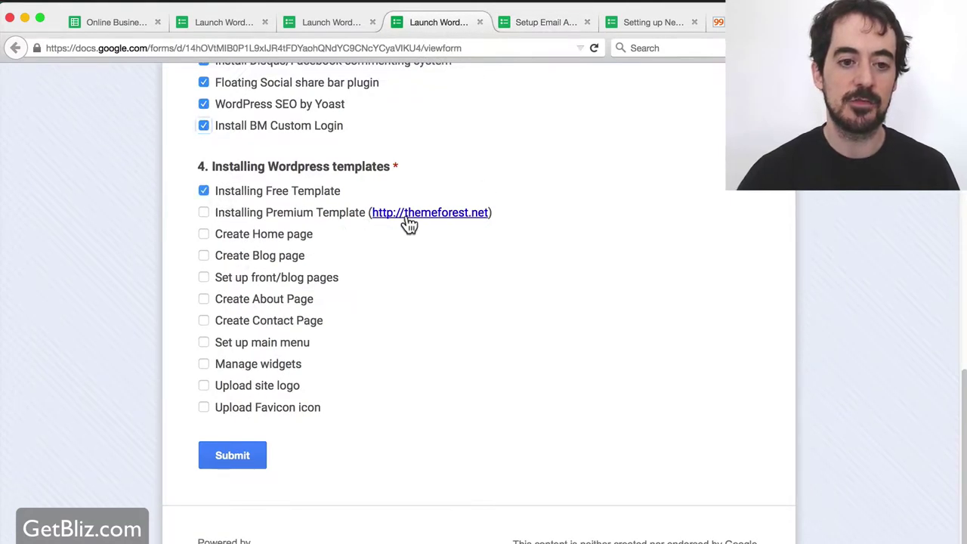
left_click(452, 213)
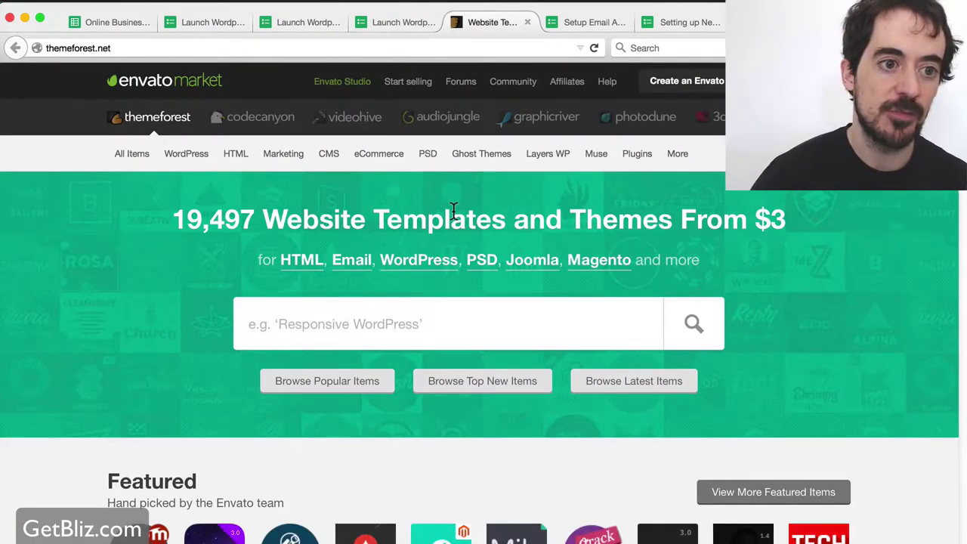
Browse ThemeForest's popular WordPress themes.
mouse_move(279, 156)
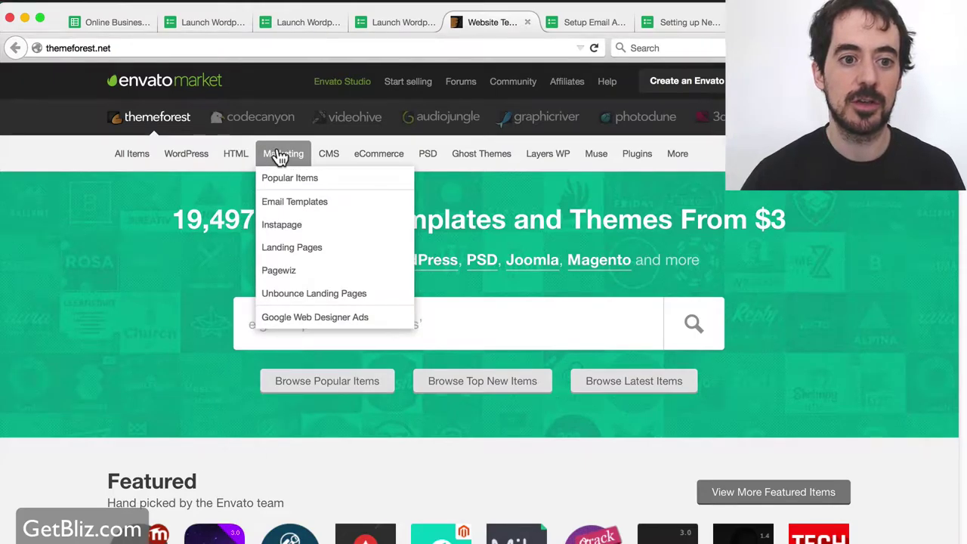
mouse_move(203, 159)
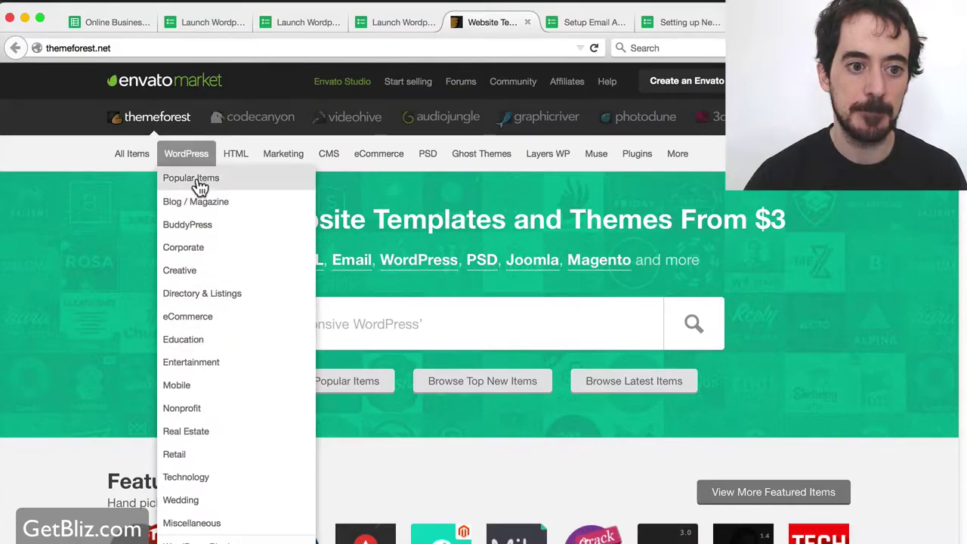
left_click(196, 181)
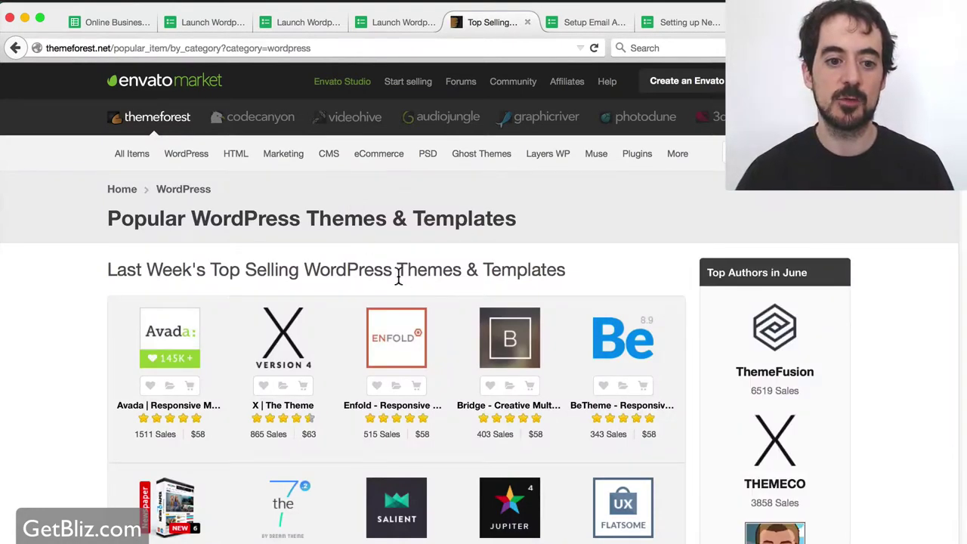
scroll(397, 281, "down", 1)
mouse_move(393, 289)
scroll(211, 289, "down", 1)
scroll(101, 265, "up", 1)
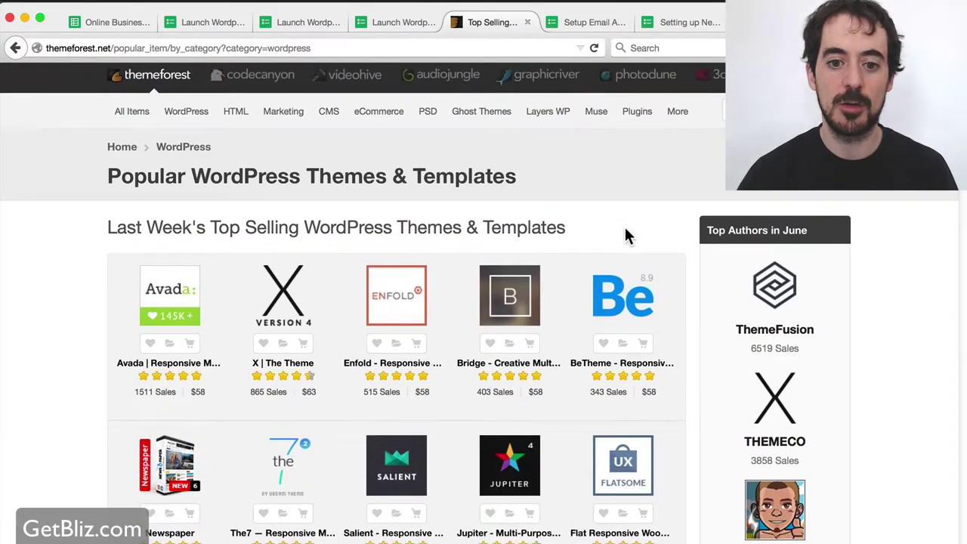
scroll(624, 236, "down", 1)
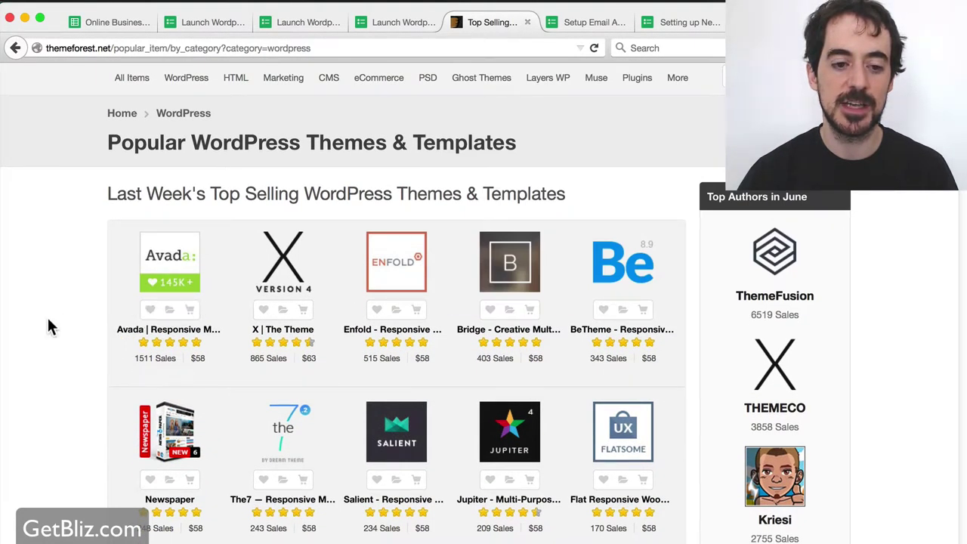
scroll(47, 316, "down", 1)
Review the Avada theme page, then tick Installing Premium Template on the checklist.
left_click(163, 249)
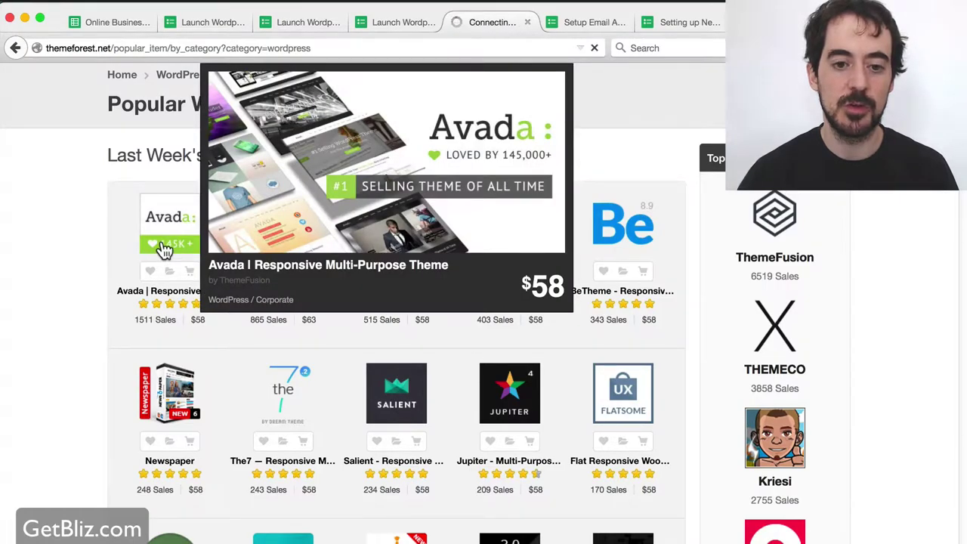
scroll(94, 296, "down", 6)
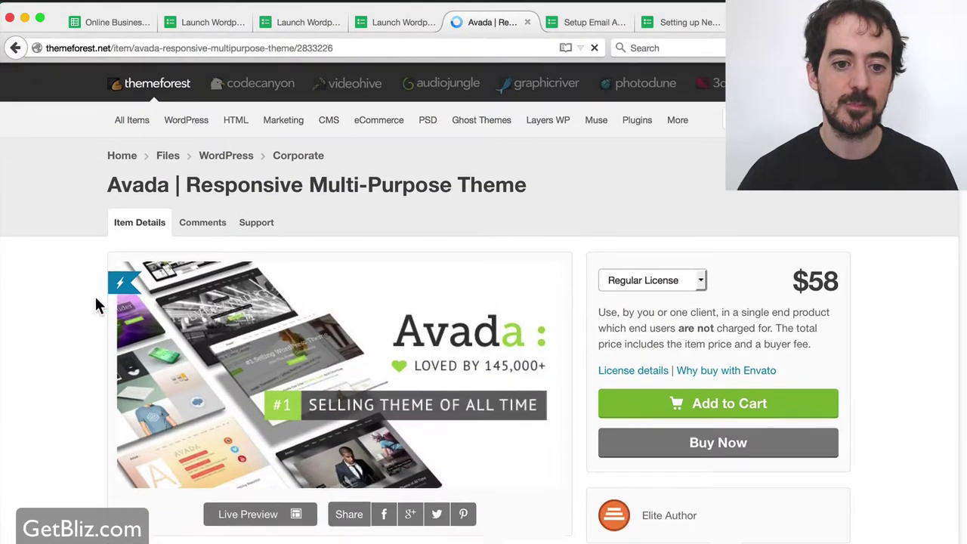
scroll(92, 304, "down", 4)
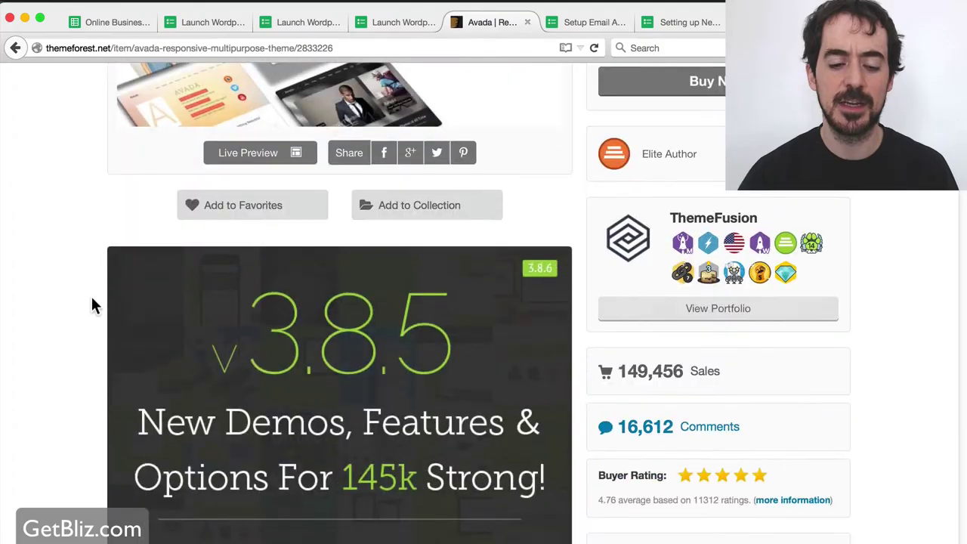
scroll(92, 304, "down", 4)
scroll(93, 304, "down", 5)
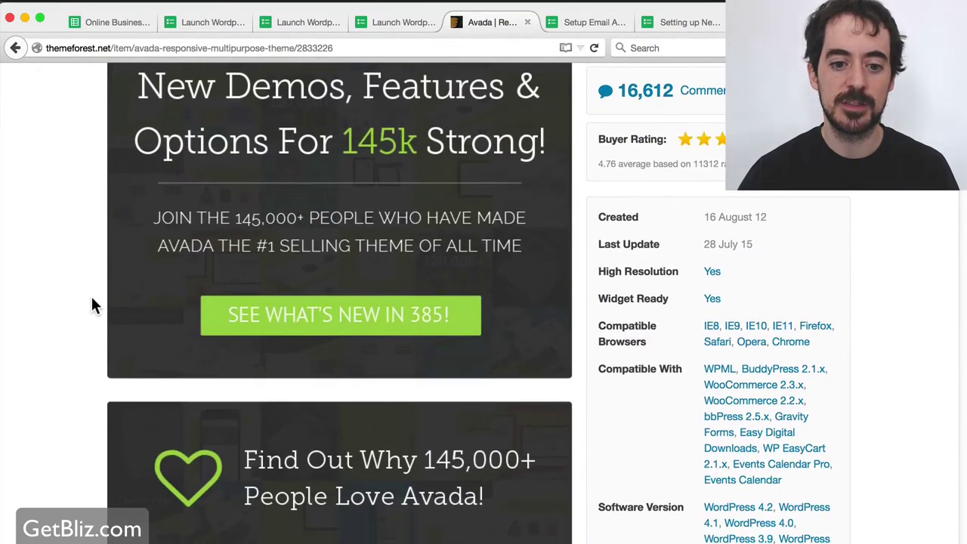
scroll(92, 304, "up", 5)
scroll(92, 304, "up", 7)
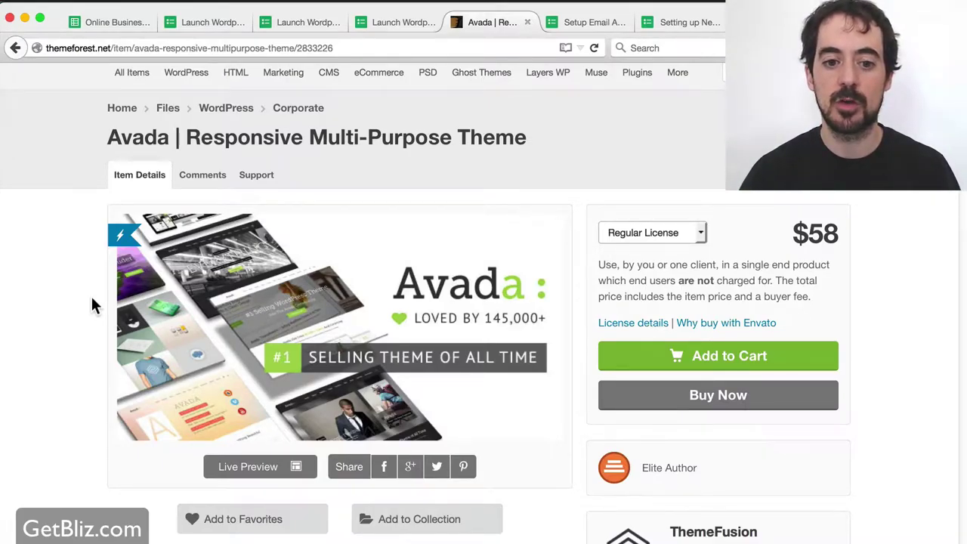
scroll(91, 305, "down", 2)
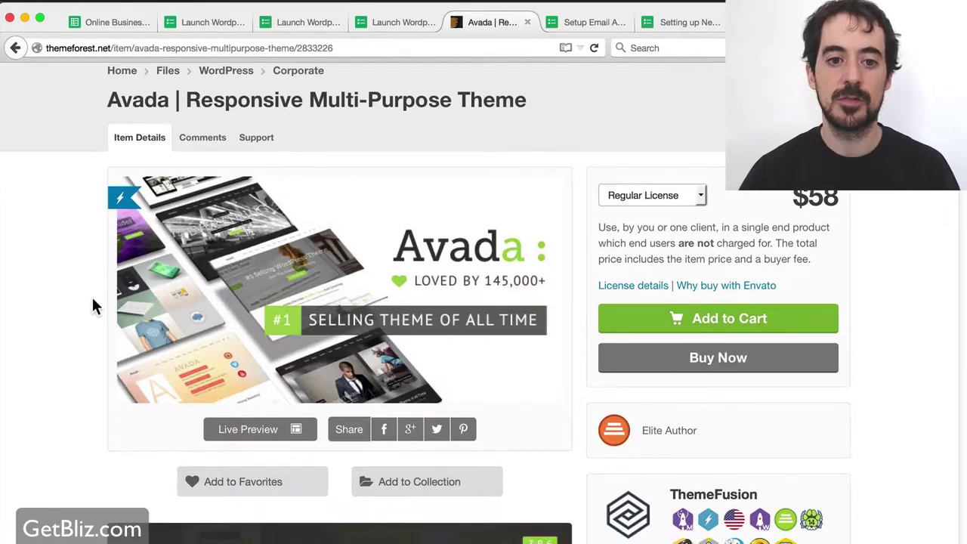
scroll(78, 295, "up", 3)
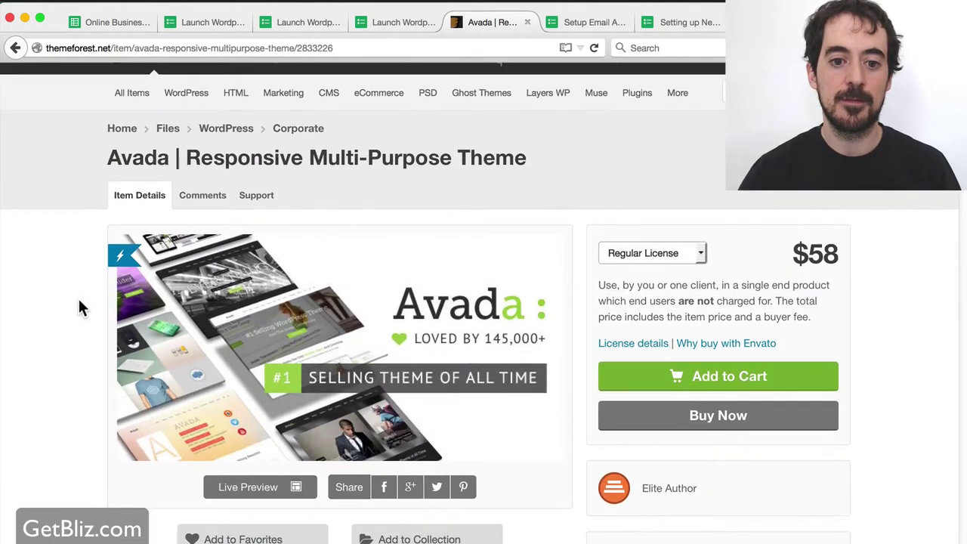
left_click(398, 22)
left_click(253, 212)
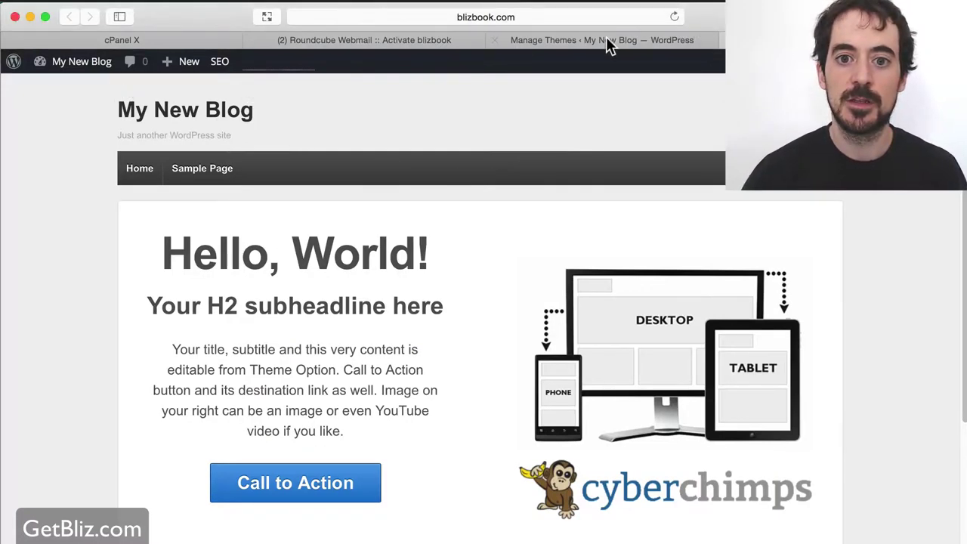
Open the WordPress admin's All Pages list, where only Sample Page exists.
left_click(606, 39)
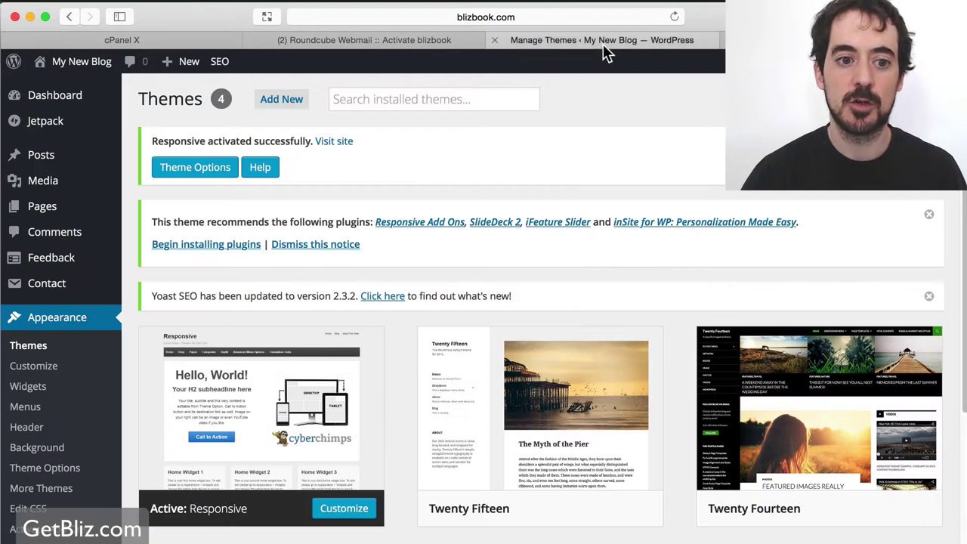
mouse_move(54, 155)
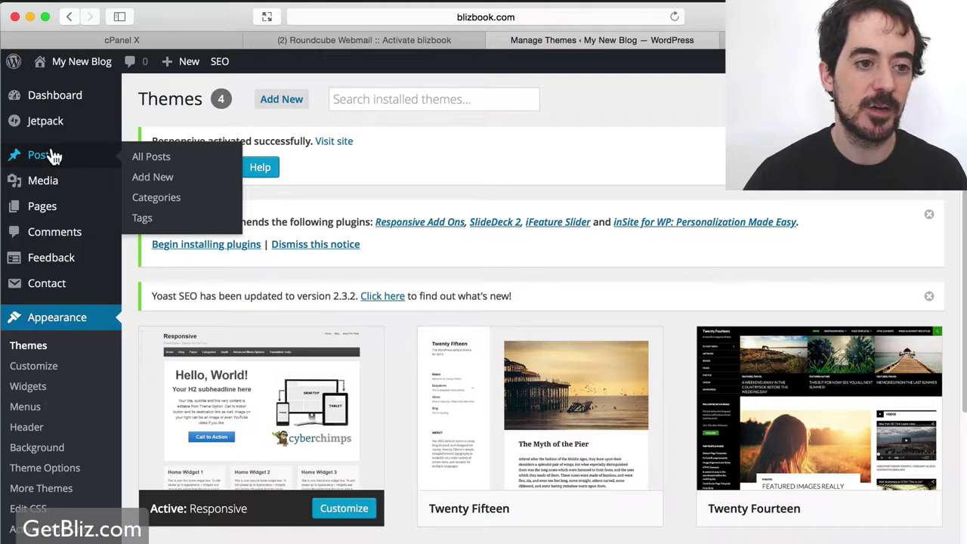
mouse_move(51, 214)
left_click(172, 210)
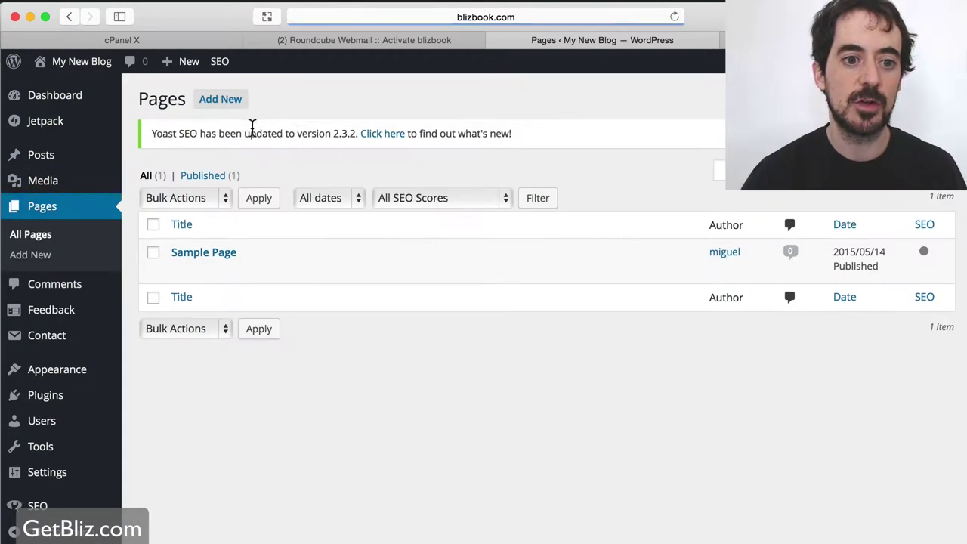
Start a new WordPress page titled 'Home'.
left_click(216, 255)
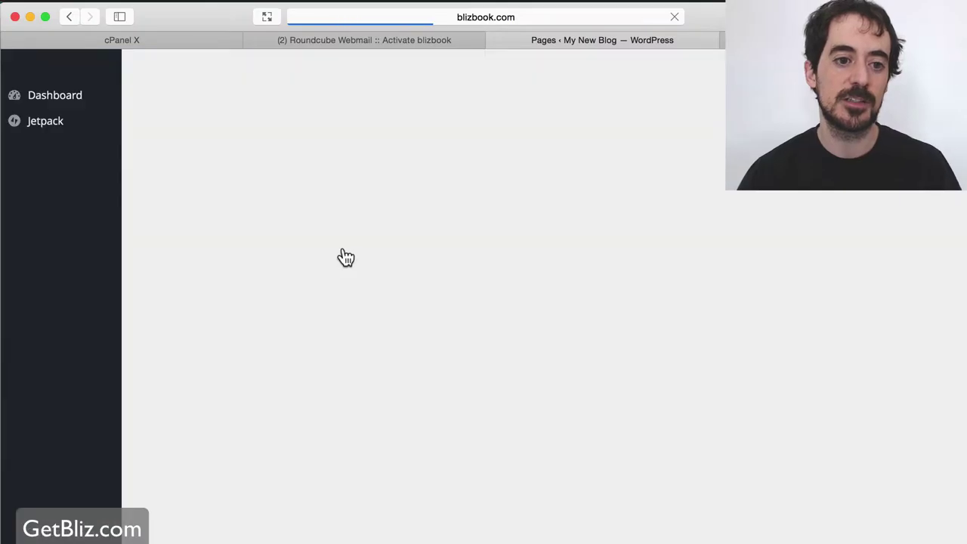
left_click(229, 105)
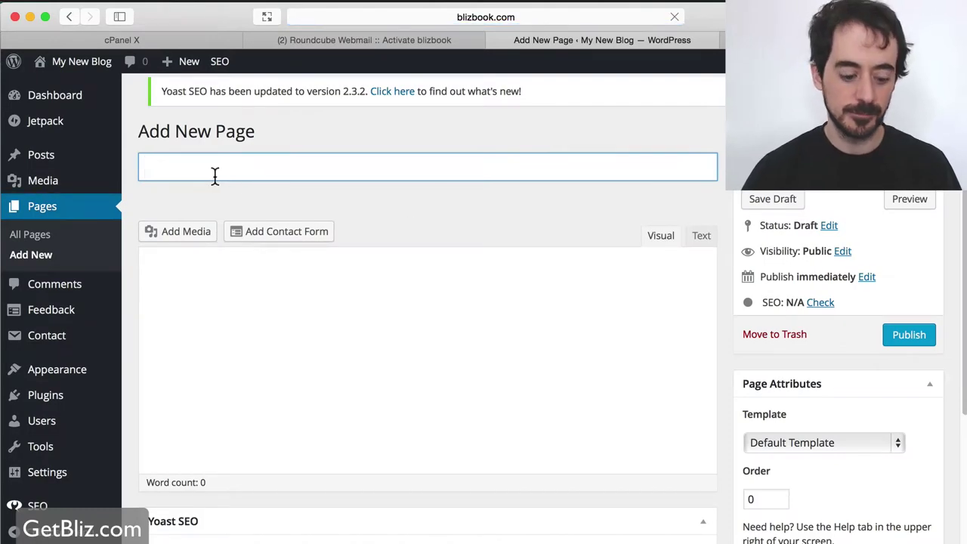
type("HOme")
key("BackSpace")
key("BackSpace")
key("BackSpace")
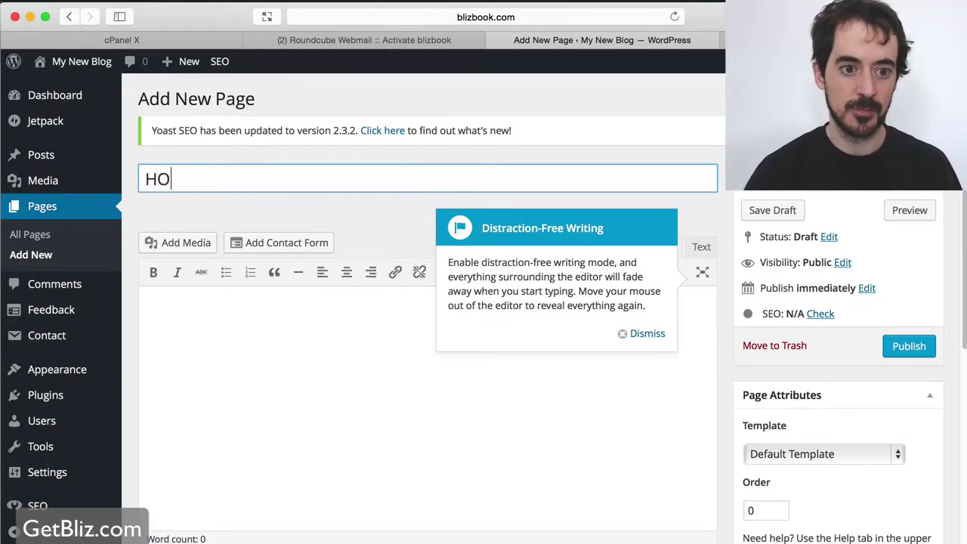
type("ome")
Give the Home page the text 'This is my home', publish it, and begin another page.
left_click(647, 334)
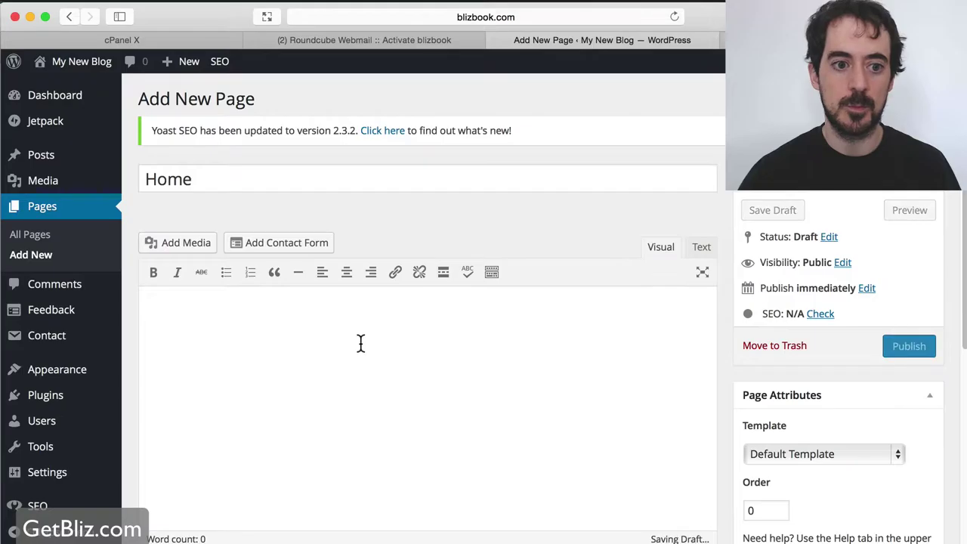
type("T")
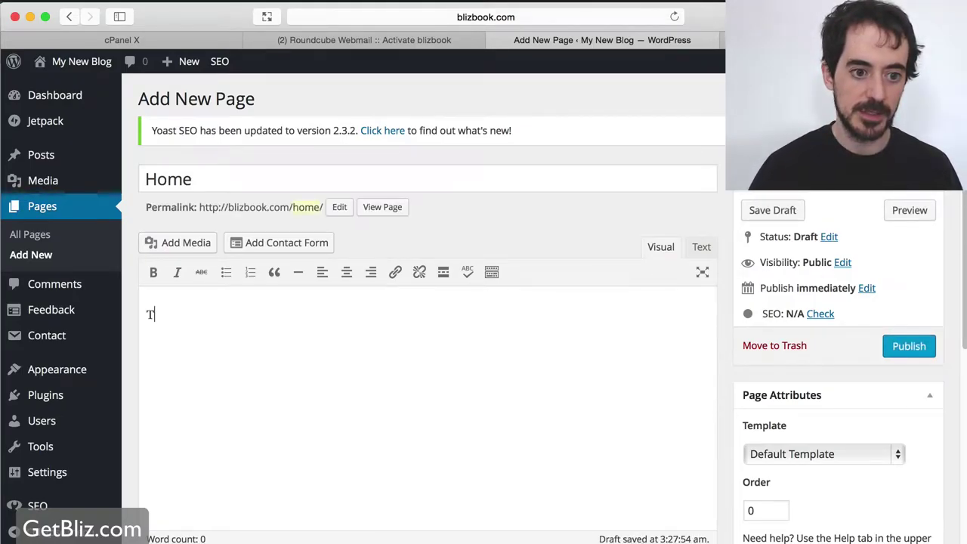
type("hks is")
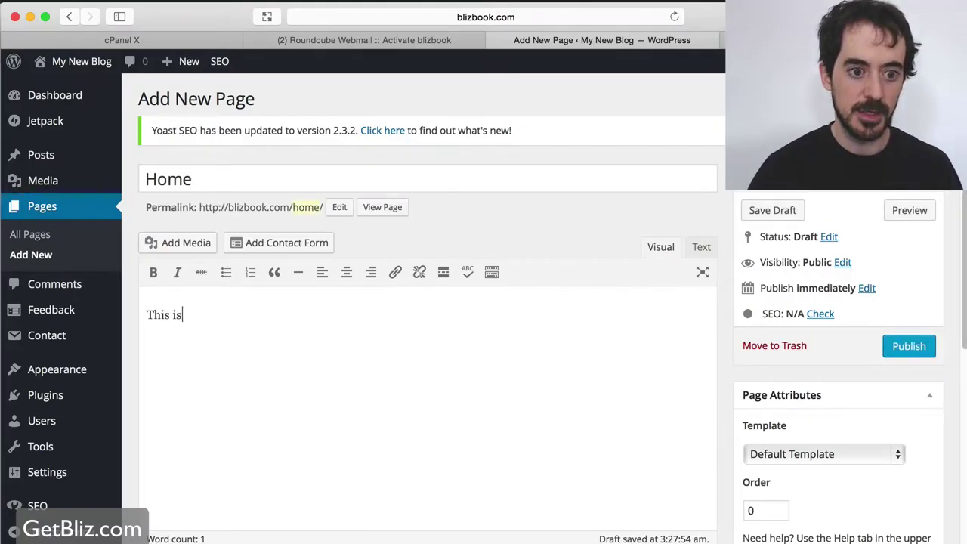
type(" my home")
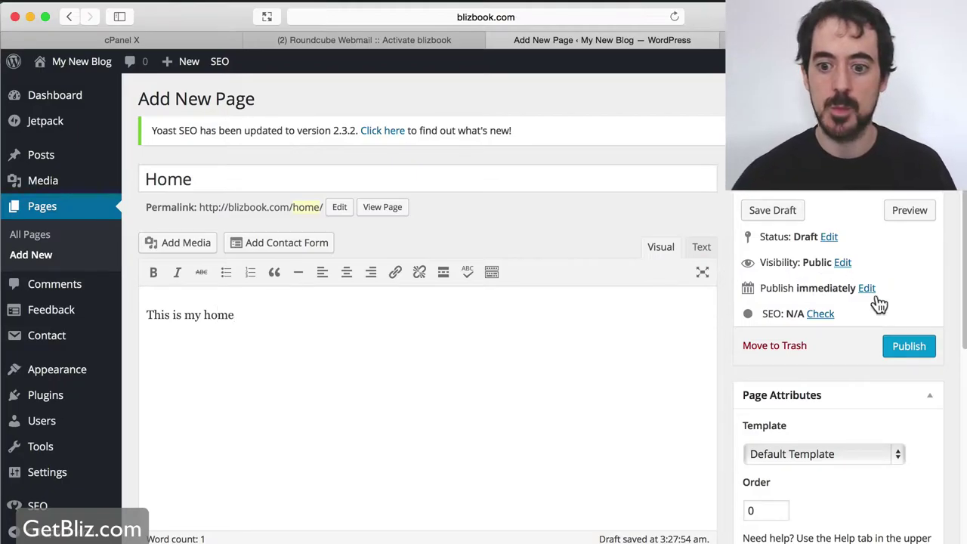
left_click(909, 349)
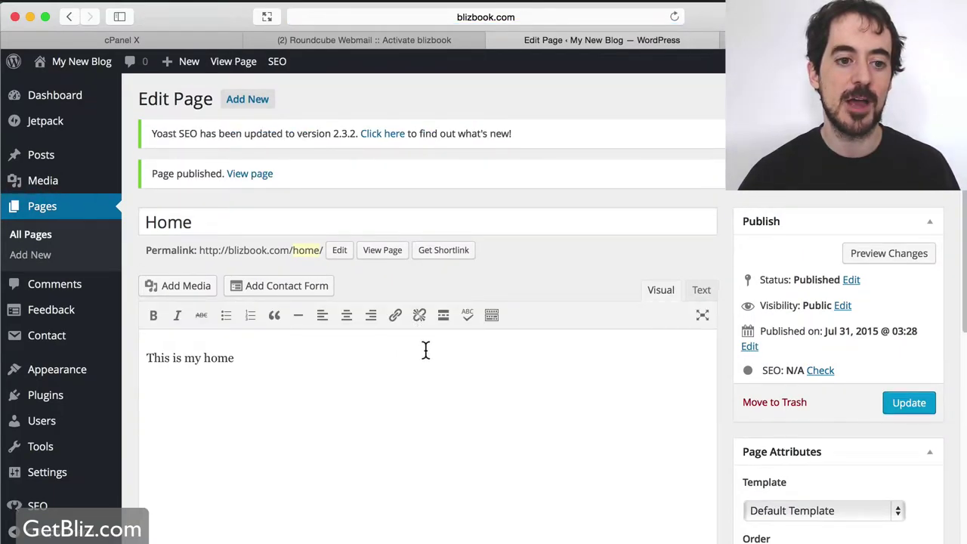
left_click(255, 102)
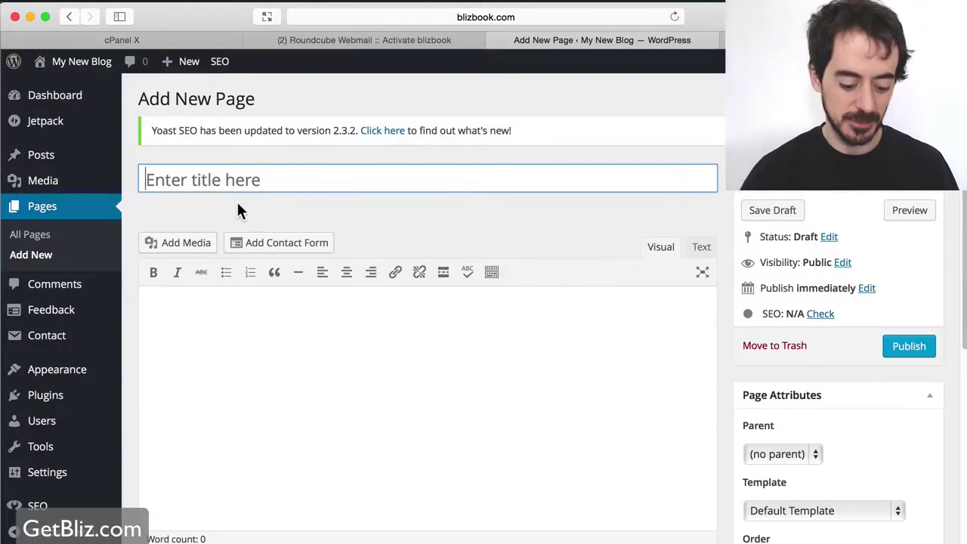
Title the new page 'About' and write 'I'm awesome' in its body.
type("About")
left_click(272, 330)
type("I'm awesome")
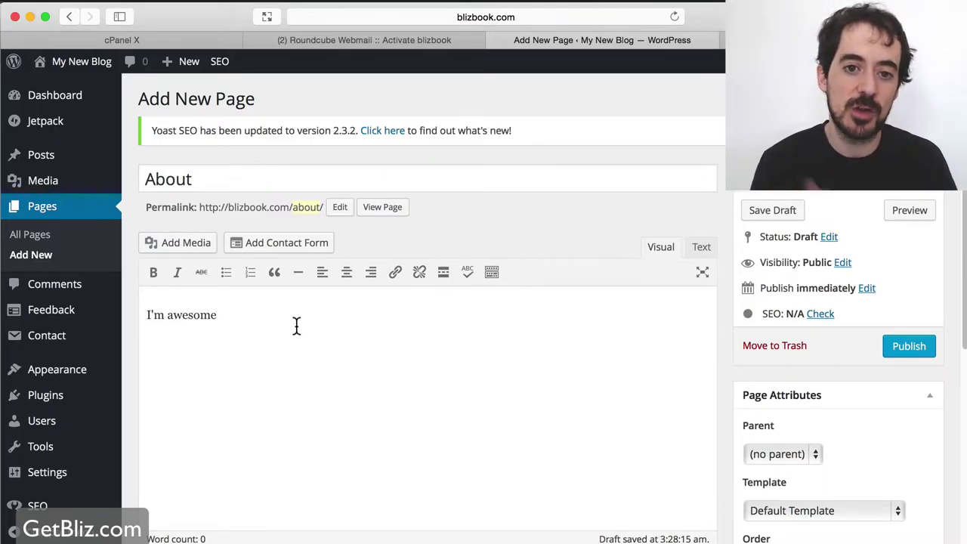
Search Google for 'grumomedia' in a new tab and open the Grumo Media site.
key("super+t")
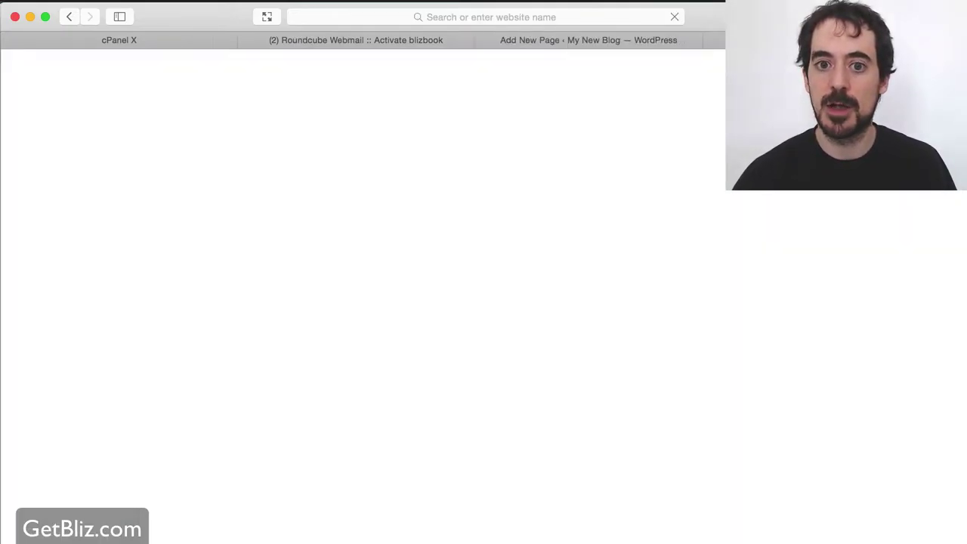
left_click(503, 15)
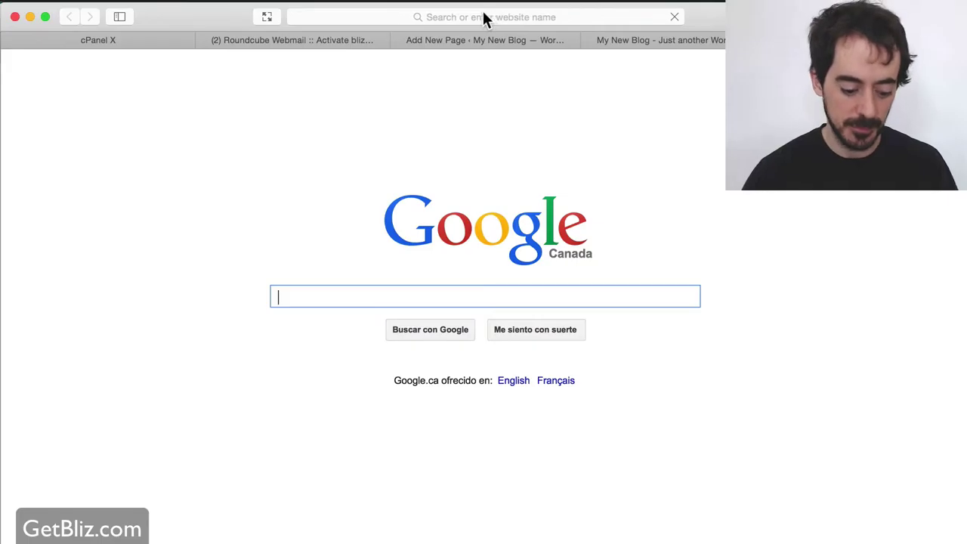
type("grumomedia")
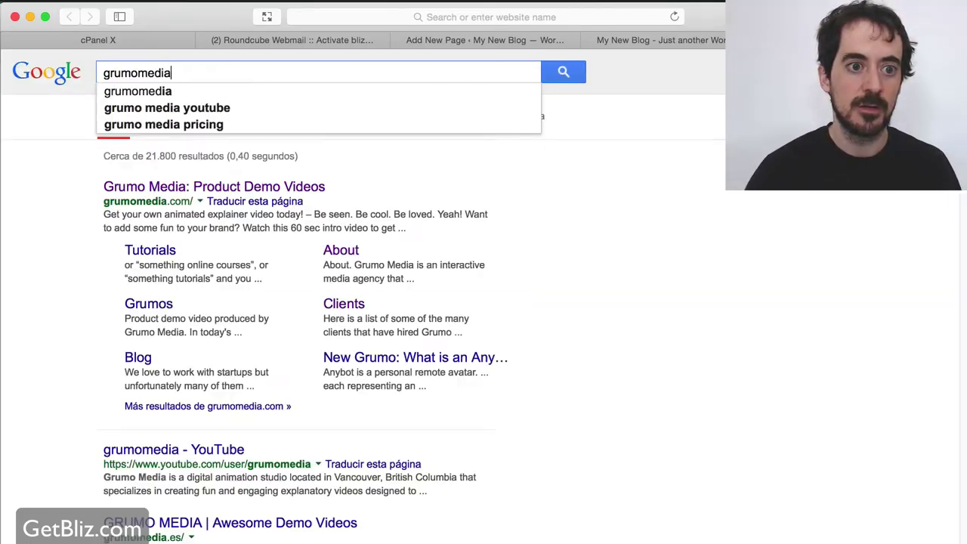
key("Return")
left_click(273, 186)
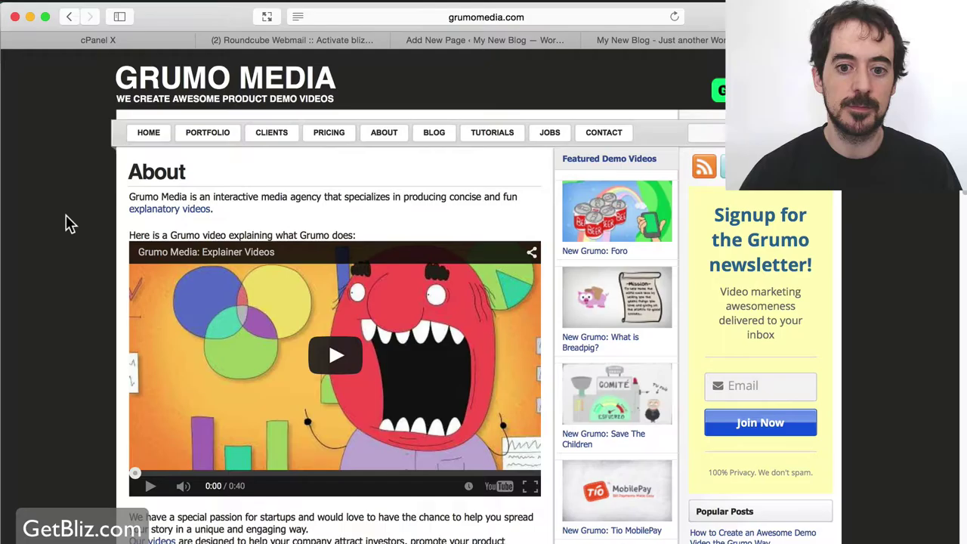
Scroll through Grumo Media's About page to see what it contains.
scroll(91, 216, "down", 2)
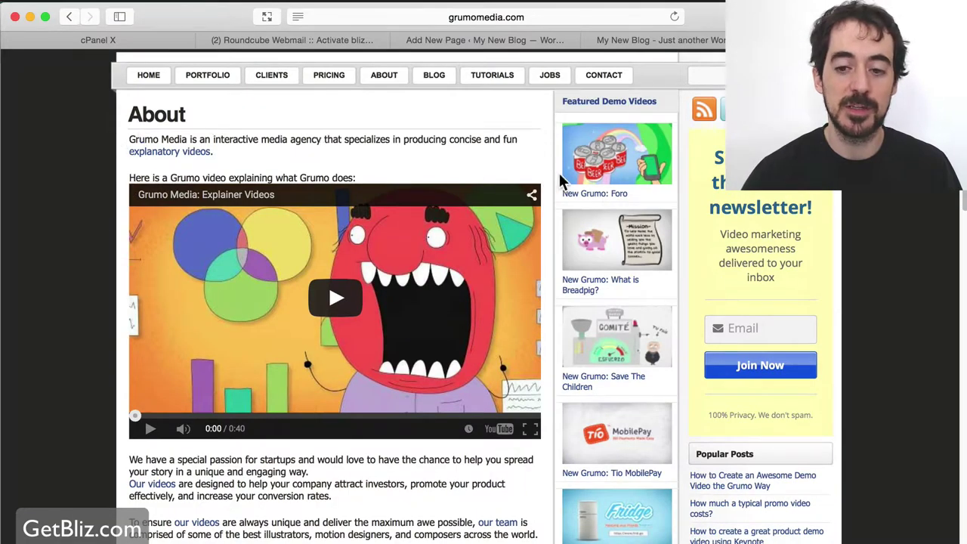
scroll(612, 179, "up", 2)
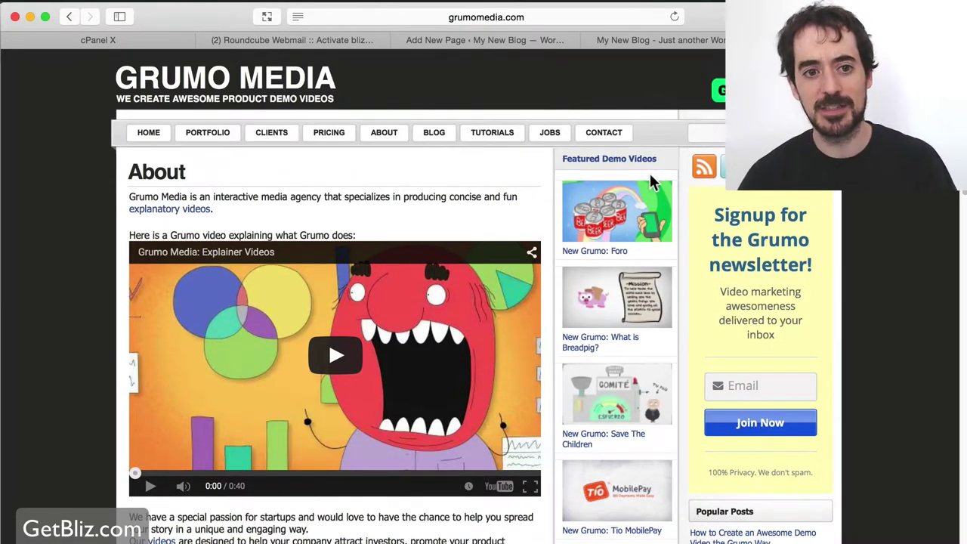
scroll(53, 181, "down", 1)
scroll(53, 182, "down", 9)
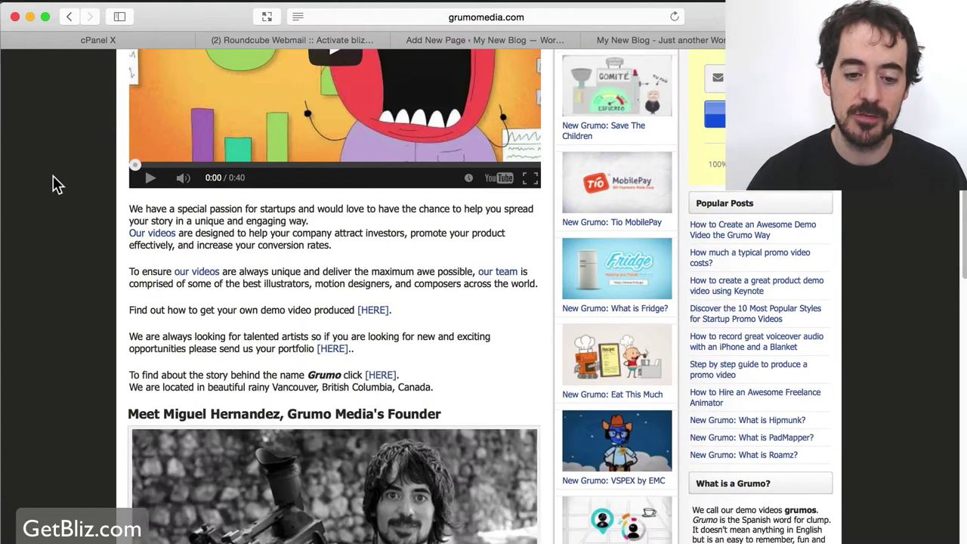
scroll(53, 185, "up", 10)
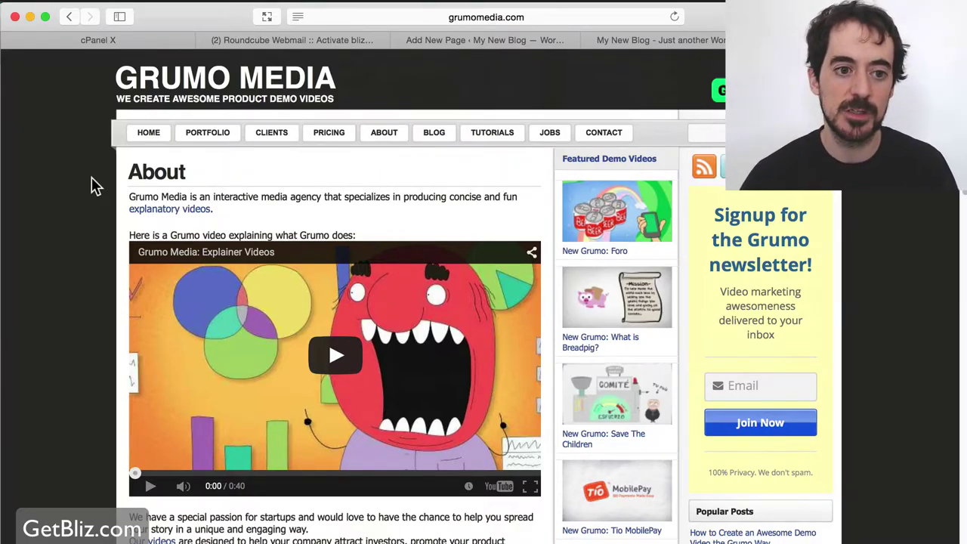
scroll(95, 185, "down", 10)
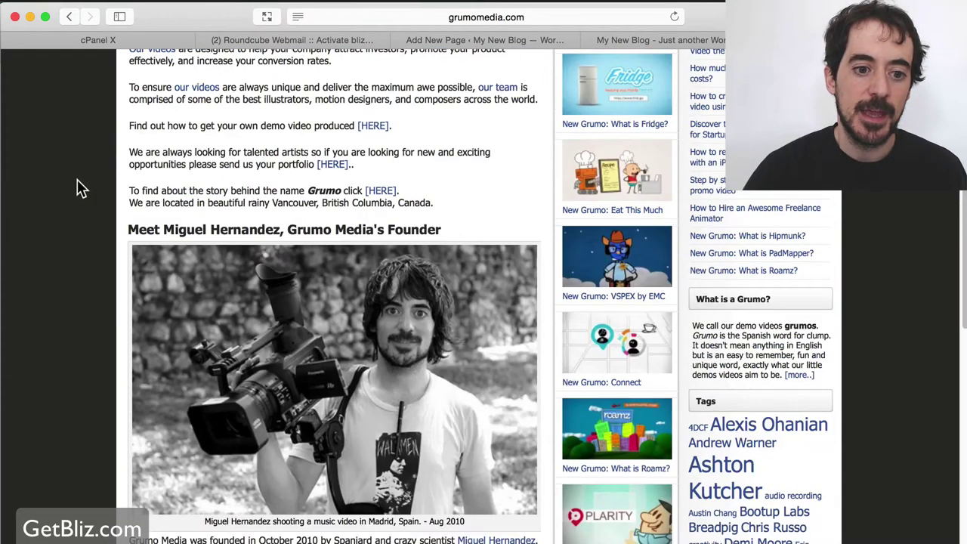
scroll(82, 189, "down", 3)
scroll(79, 193, "down", 2)
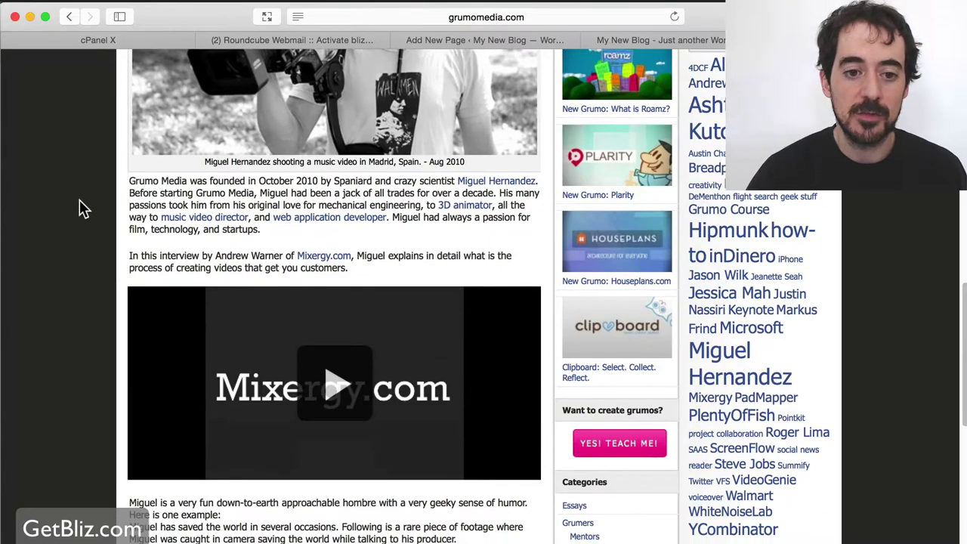
scroll(79, 195, "up", 10)
scroll(83, 209, "up", 2)
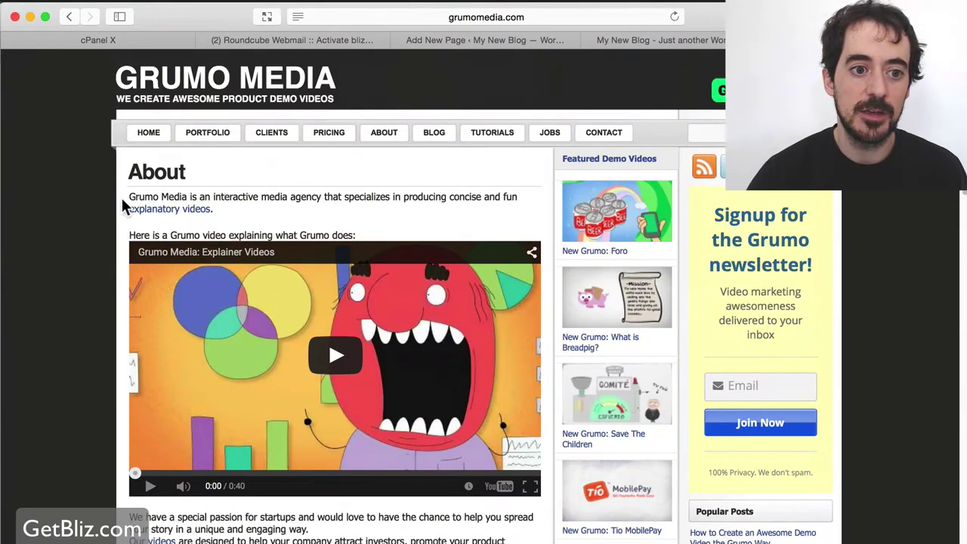
left_click_drag(129, 197, 431, 472)
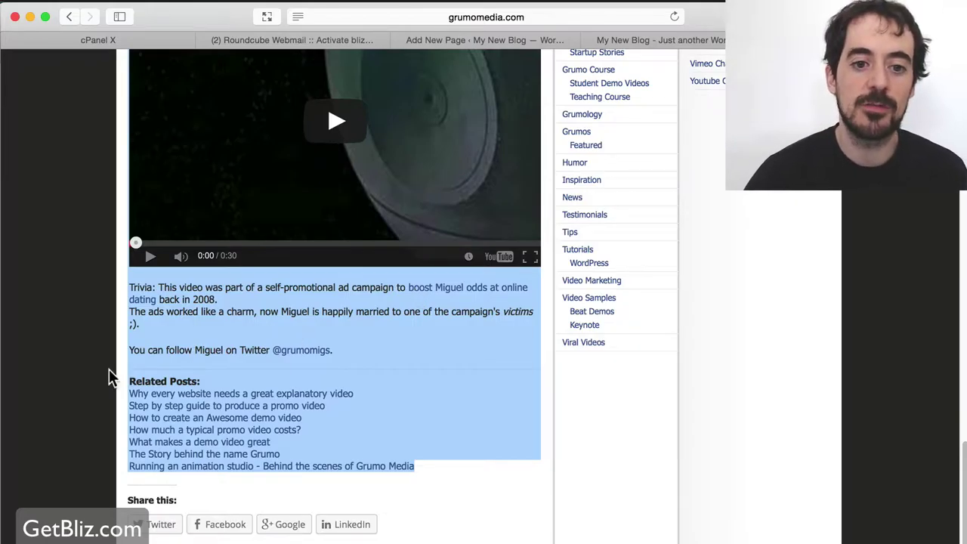
scroll(109, 369, "up", 20)
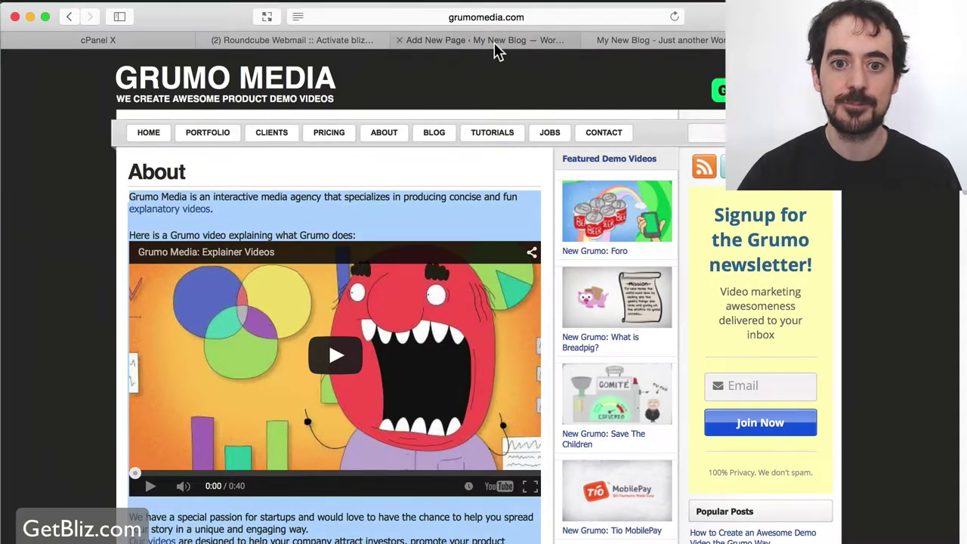
Title the new page 'Contact', write 'Fill in the form below:', and launch the contact form builder.
left_click(494, 42)
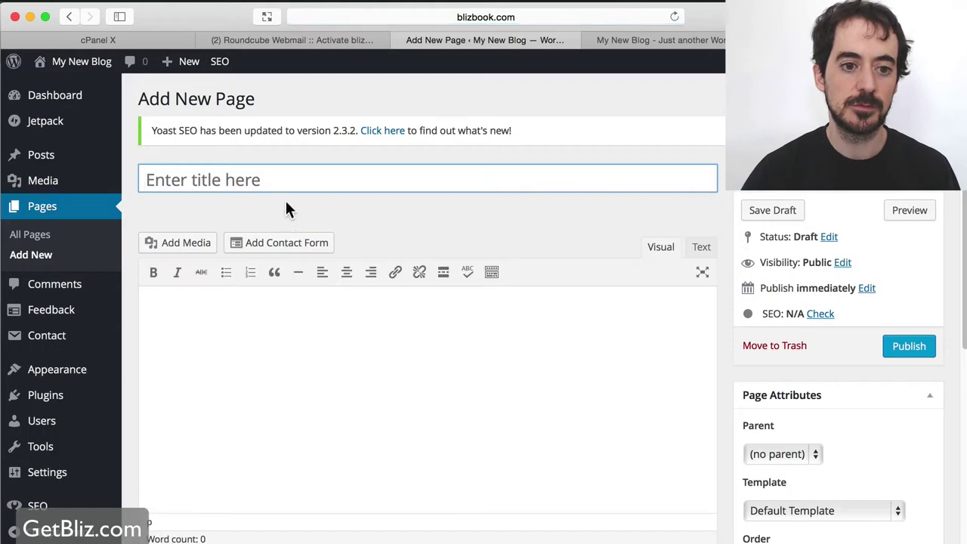
type("Contact")
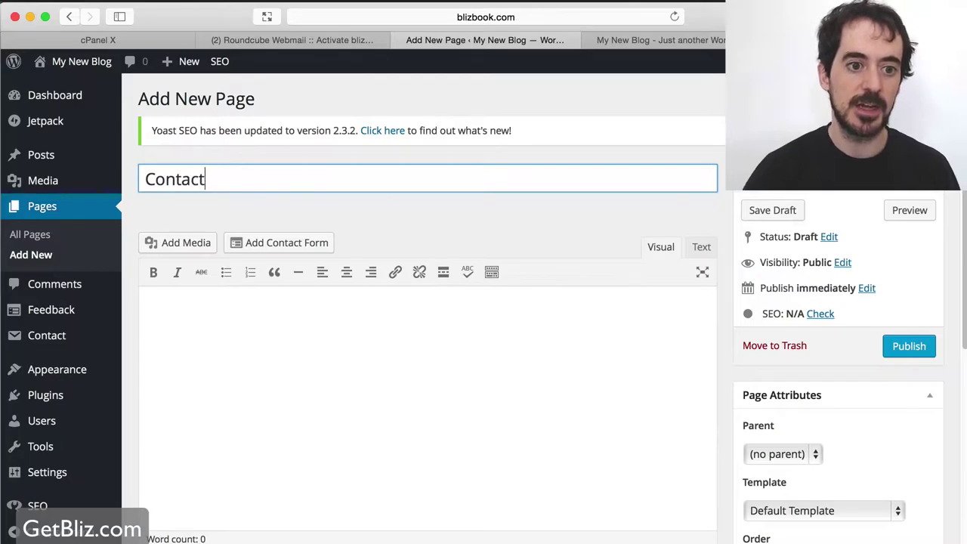
left_click(299, 314)
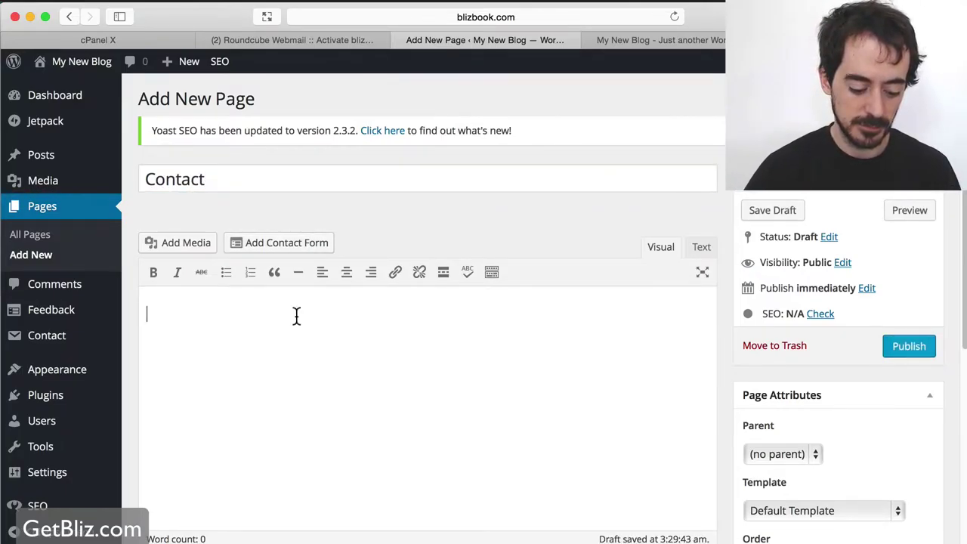
type("Fill in")
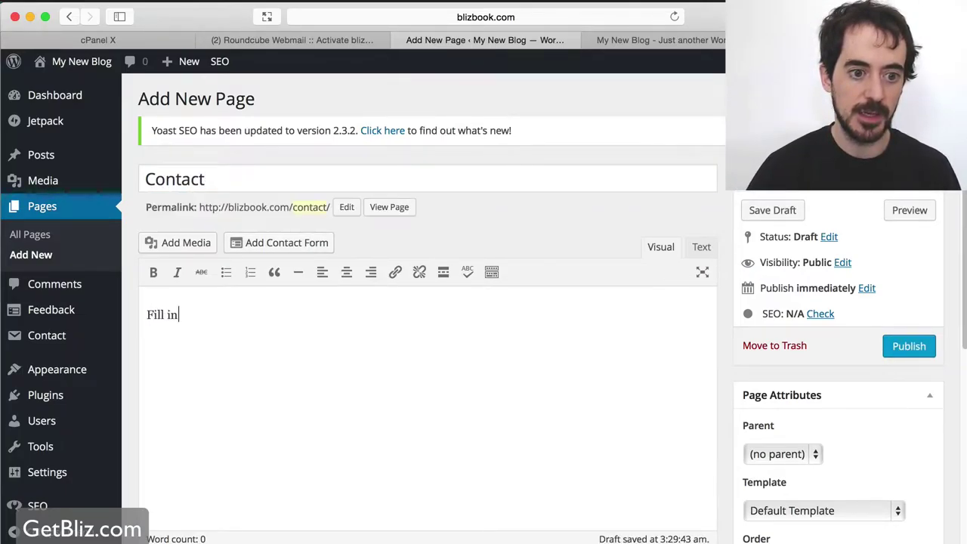
type(" the form be")
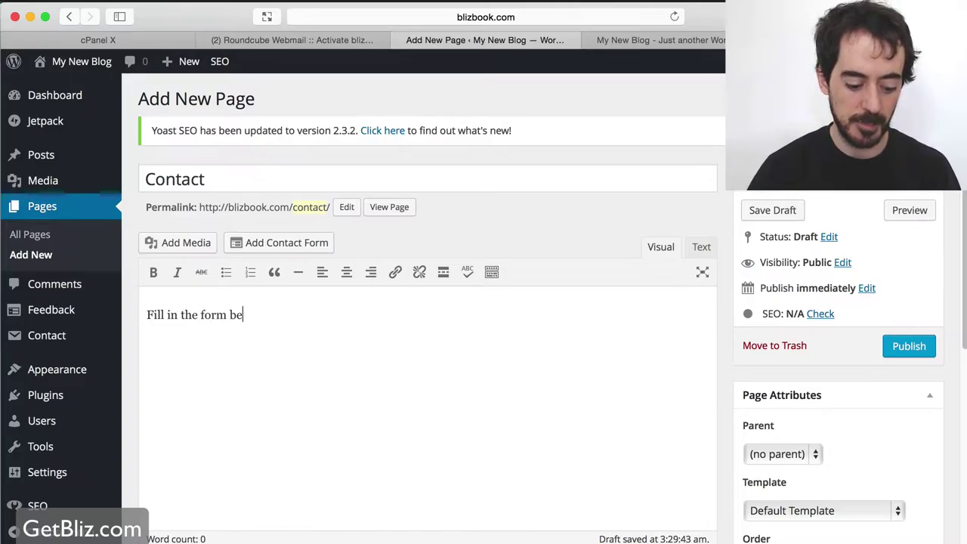
type("low")
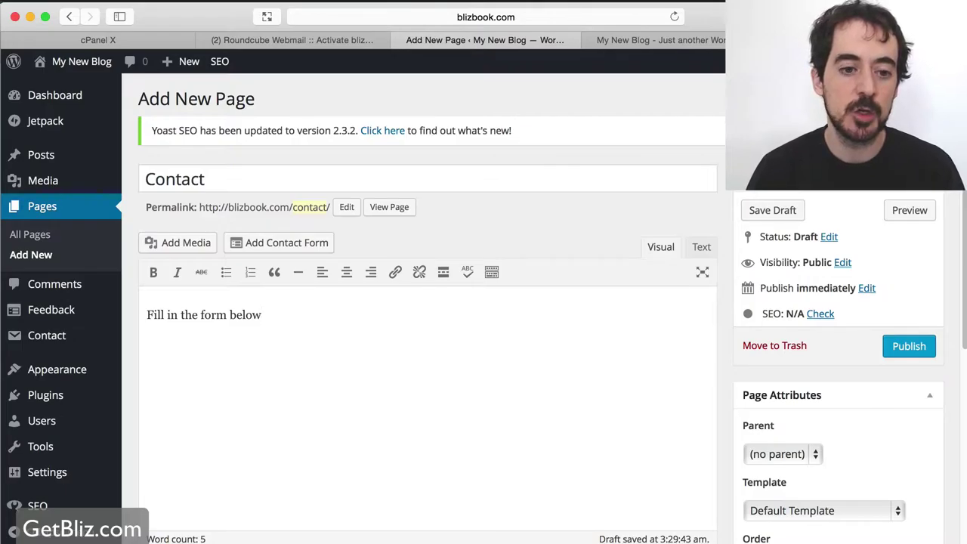
key("Return")
key("Return")
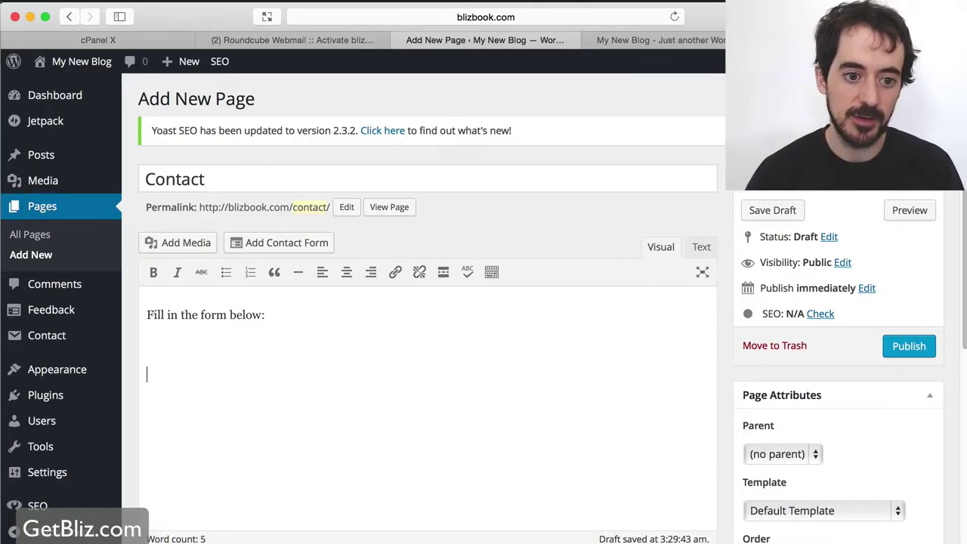
left_click(293, 245)
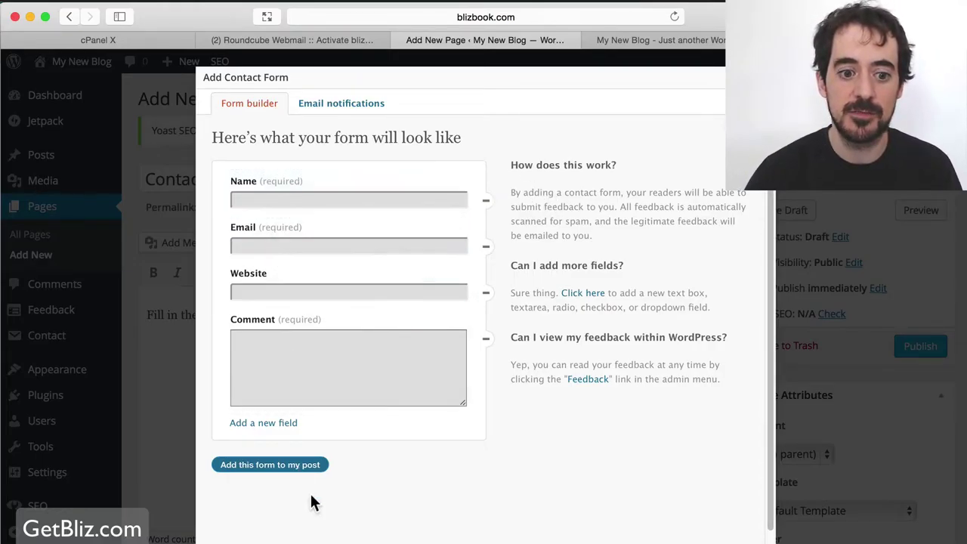
Embed the default Name, Email, Website and Comment form and publish the Contact page.
left_click(326, 464)
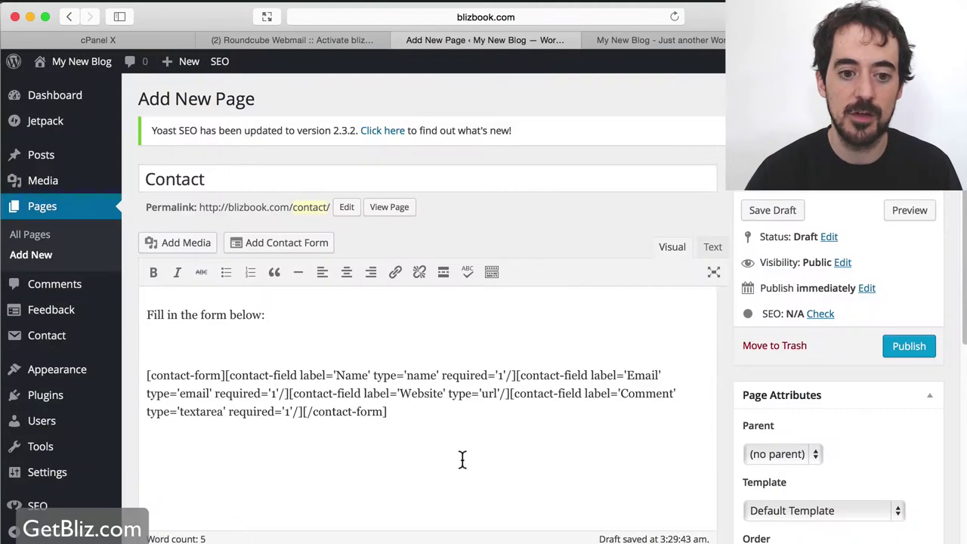
left_click(906, 347)
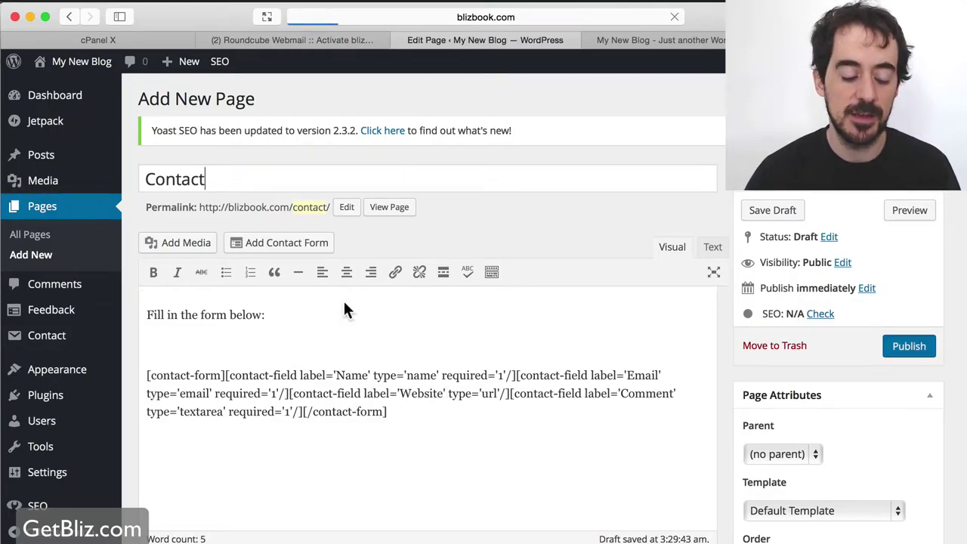
key("super+Tab")
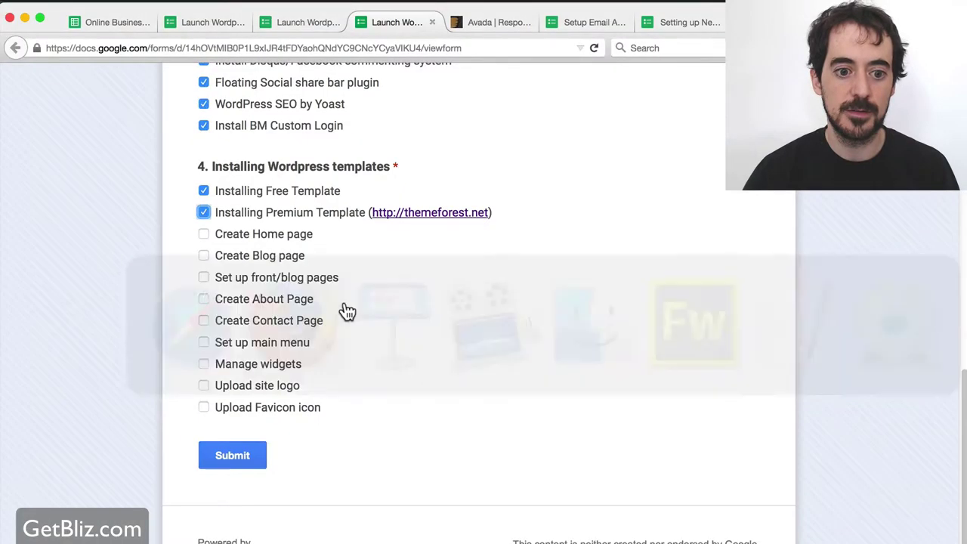
Tick the Create Home page, Create Blog page and Create About Page checklist items.
left_click(231, 233)
left_click(249, 255)
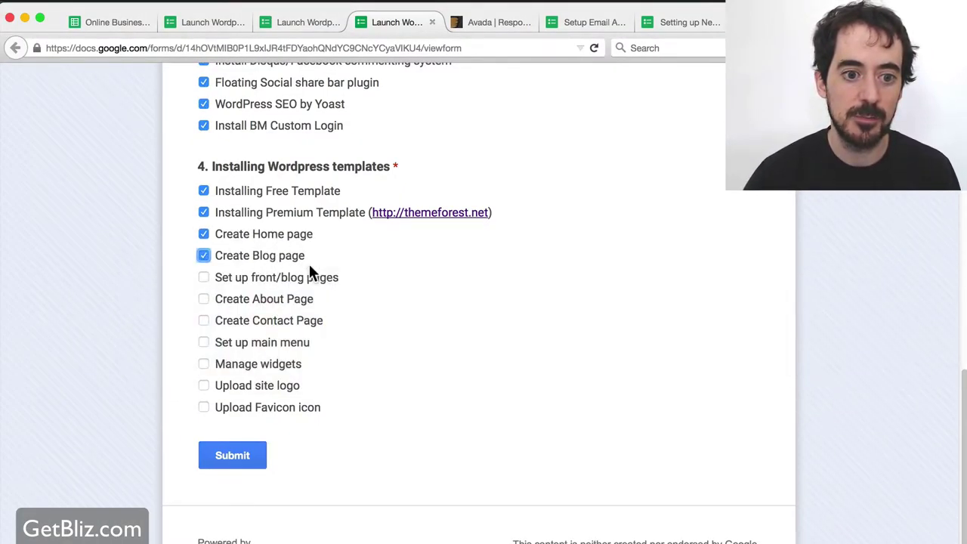
left_click(220, 300)
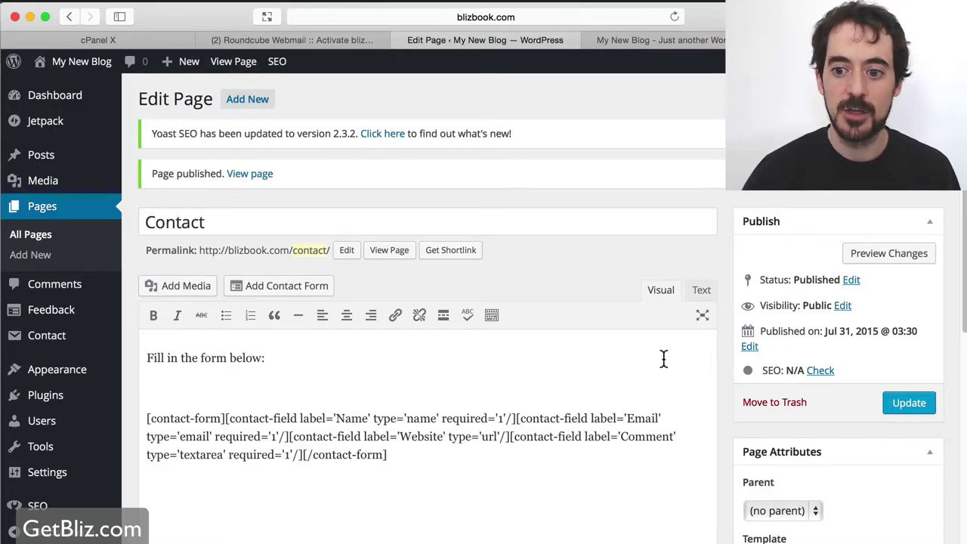
left_click(249, 176, "super")
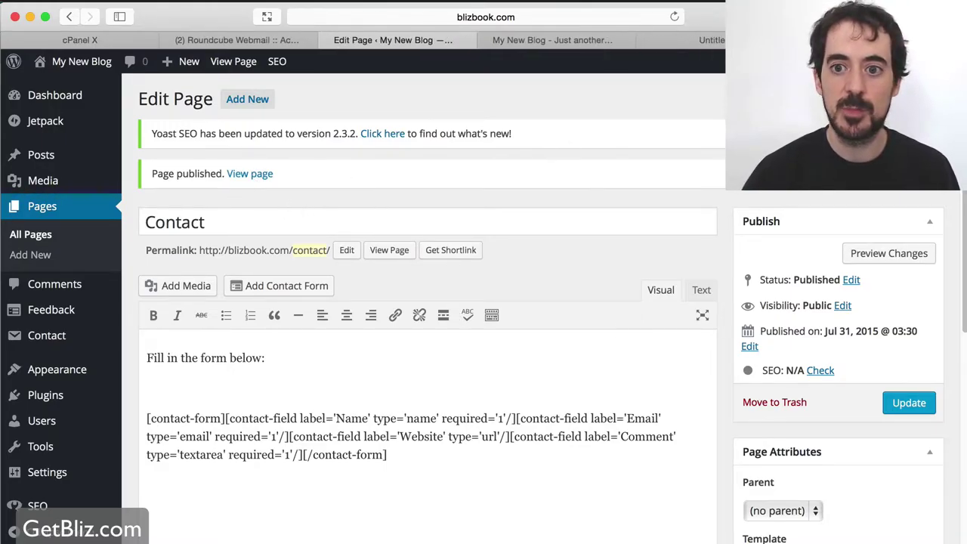
left_click(683, 40)
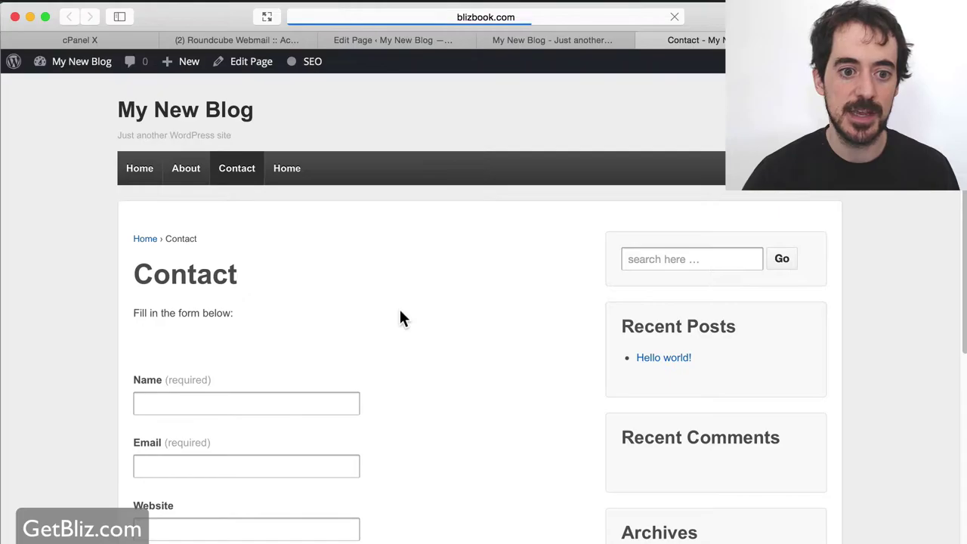
scroll(400, 310, "down", 5)
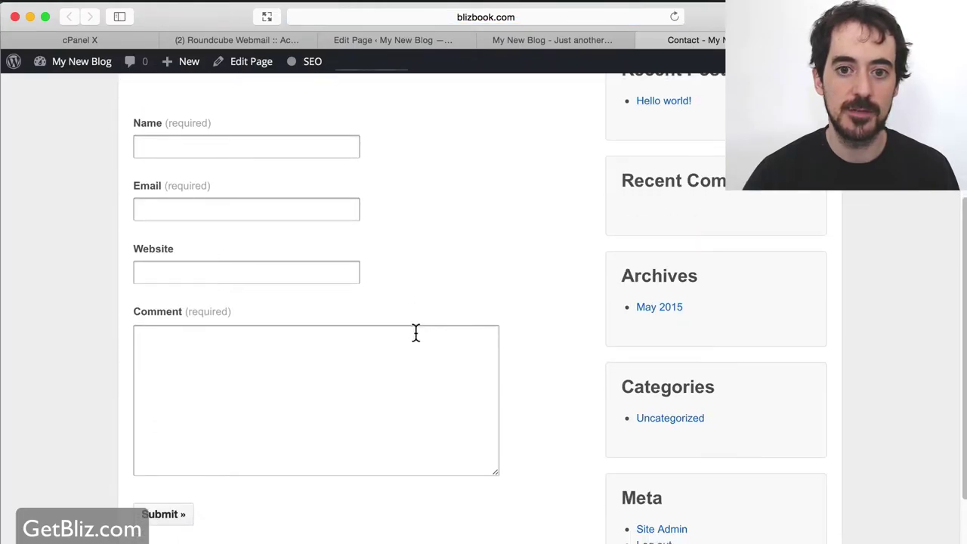
left_click(547, 40)
left_click(695, 40)
left_click(574, 42)
left_click(423, 44)
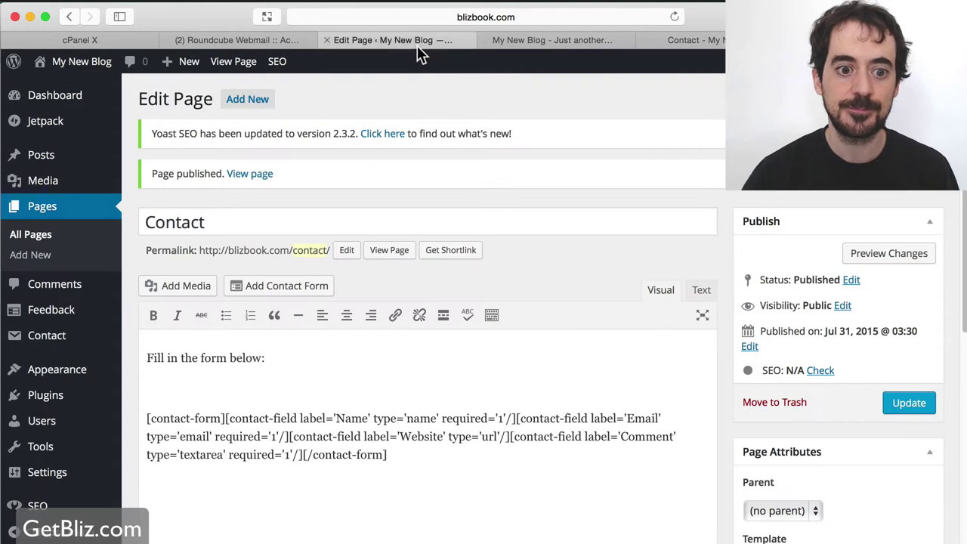
scroll(426, 340, "down", 3)
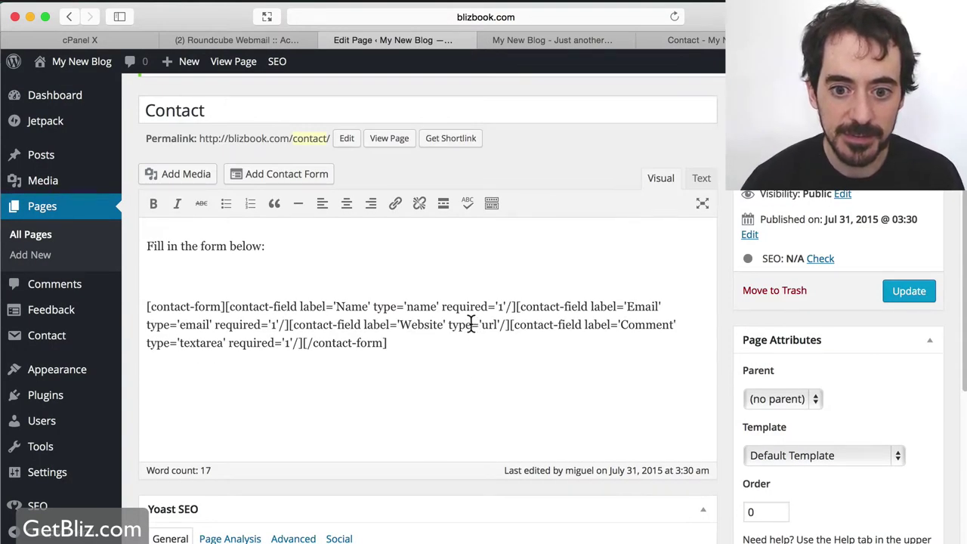
Remove the old contact-form shortcode from the Contact page.
left_click_drag(390, 344, 146, 305)
key("BackSpace")
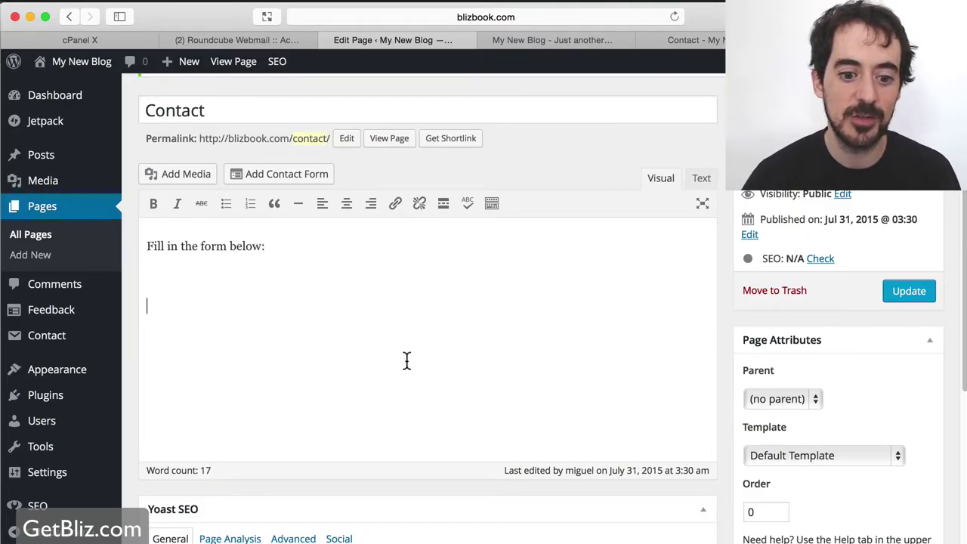
left_click(255, 174)
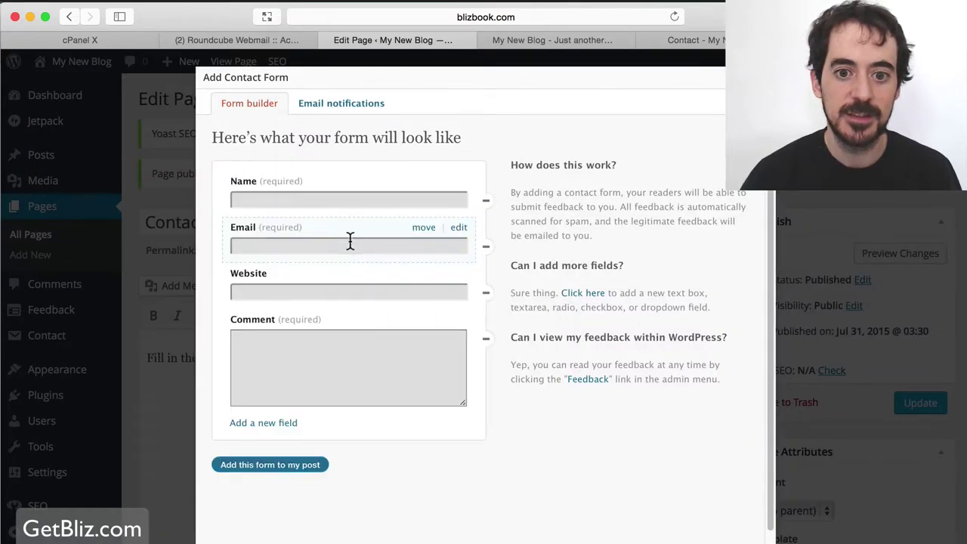
Send form notifications to the owner's e-mail with subject 'New Lead!' and insert the form.
left_click(364, 117)
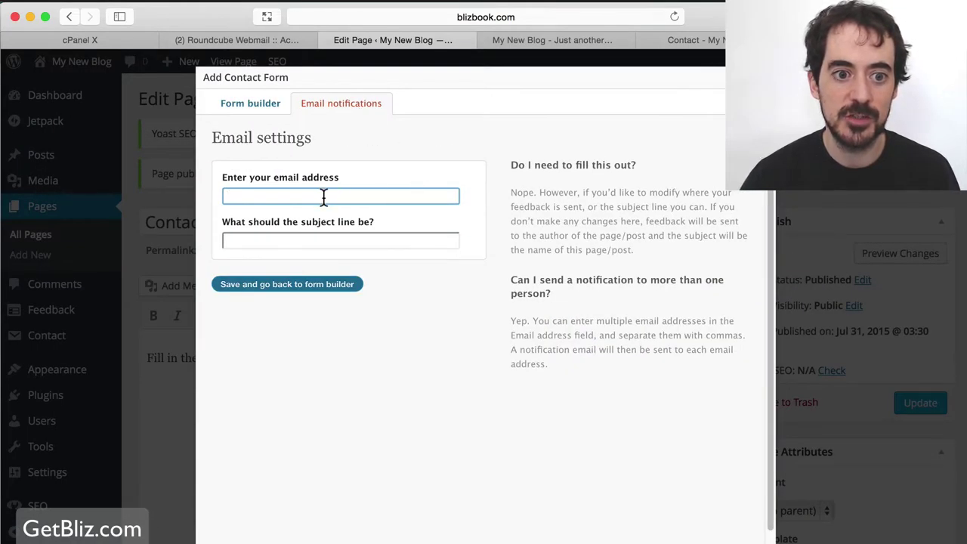
left_click(340, 242)
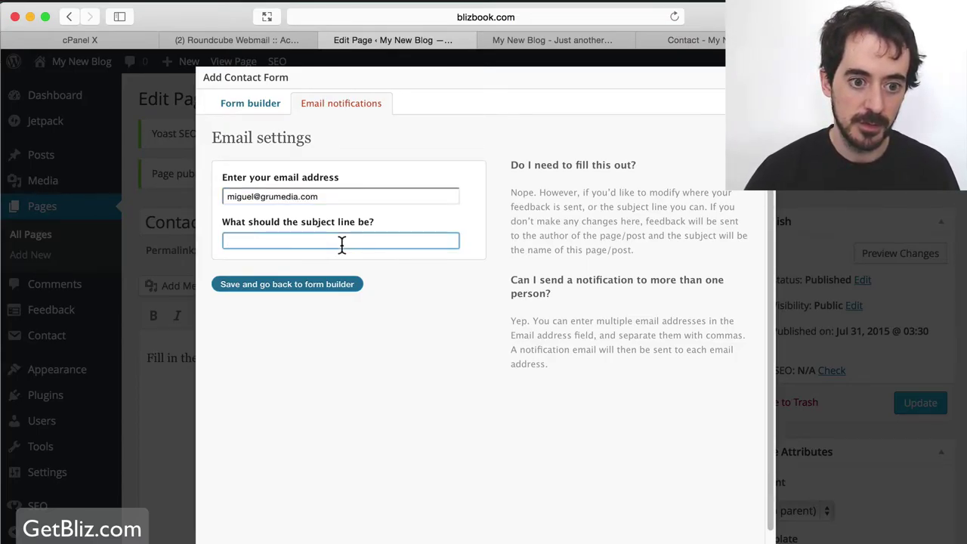
type("New Lead!")
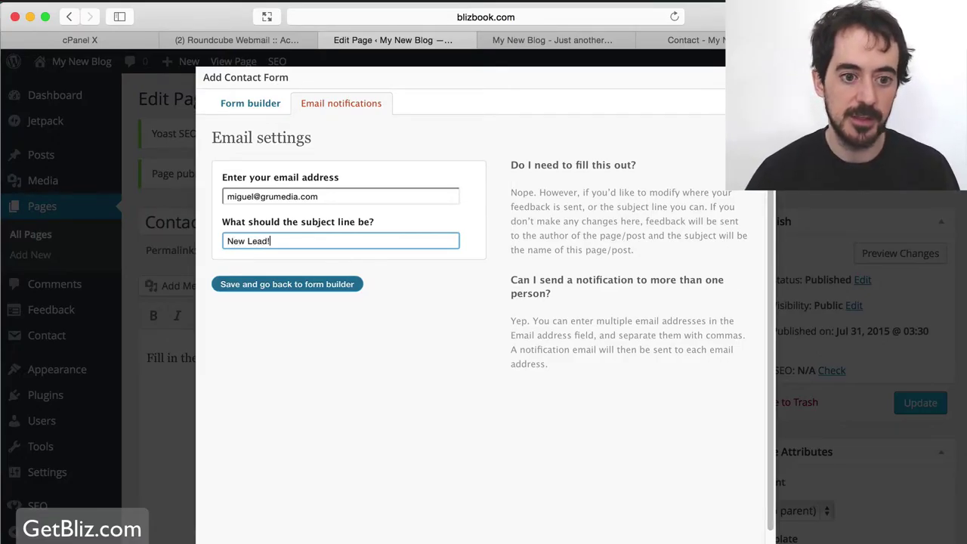
left_click(307, 286)
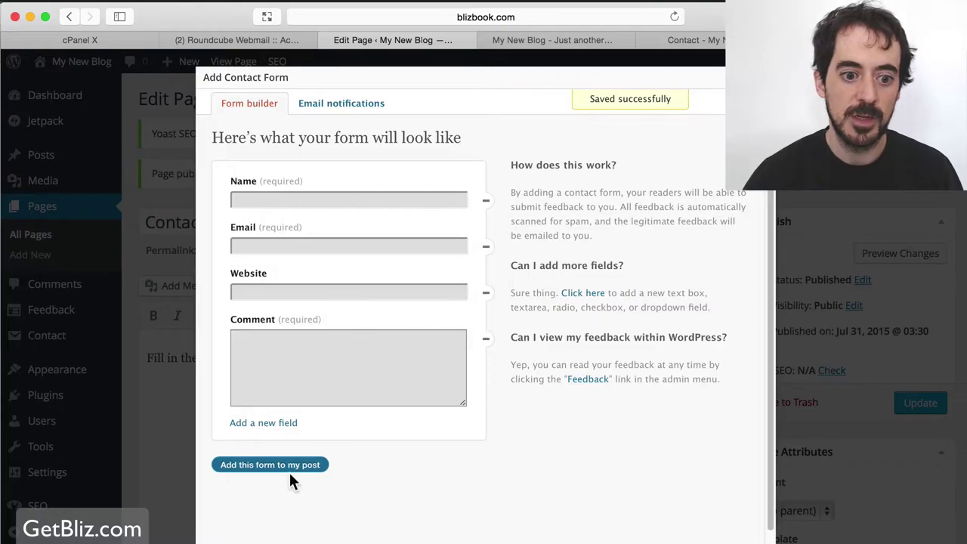
left_click(333, 460)
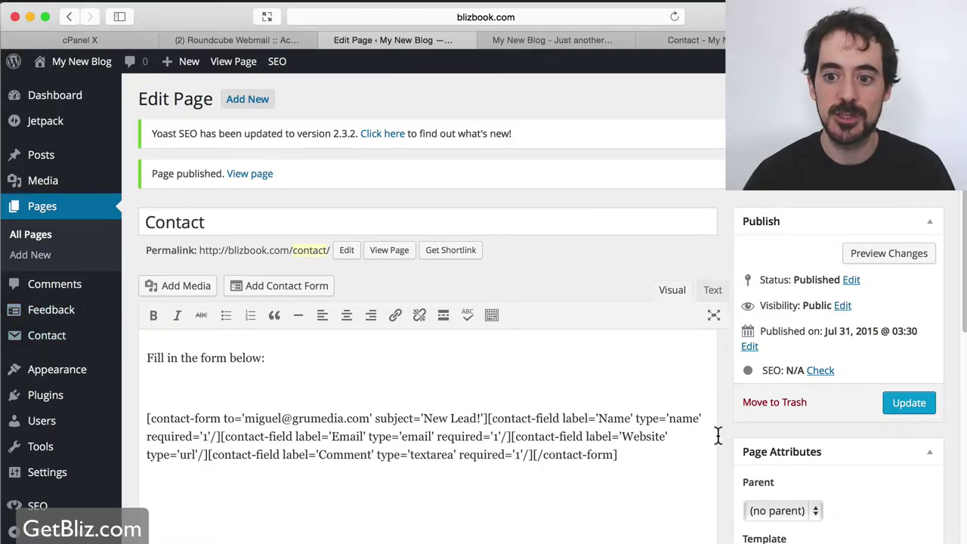
Update the Contact page and open the live page in a new tab.
left_click(899, 408)
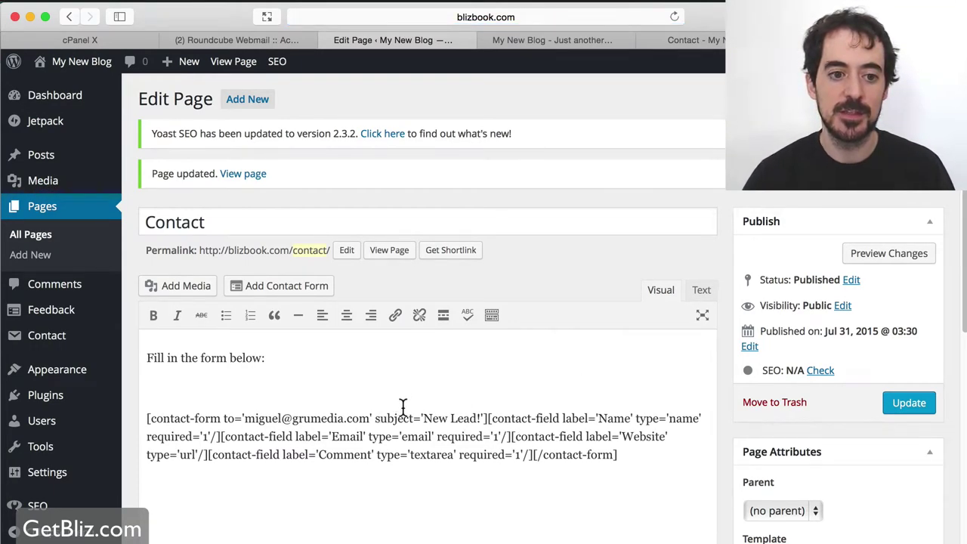
left_click(247, 179, "super")
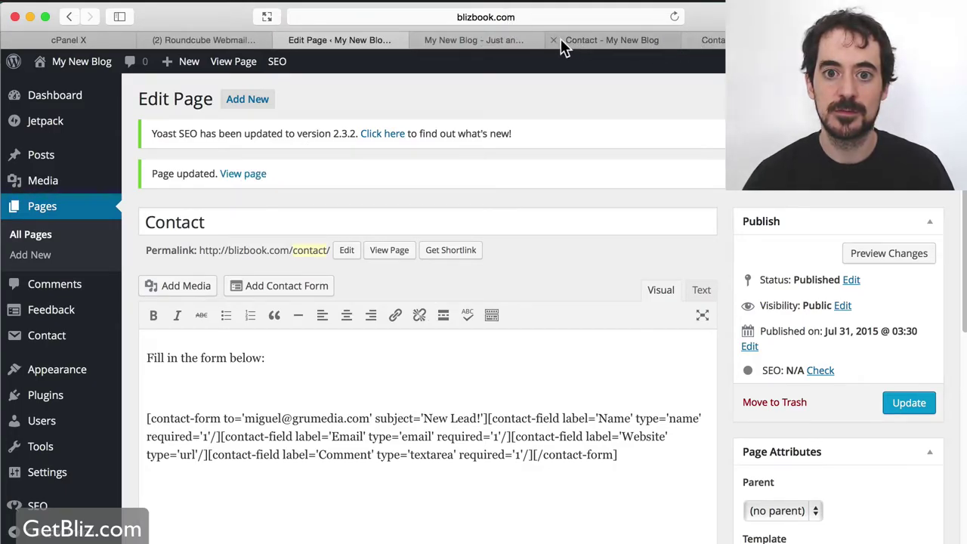
left_click(688, 42)
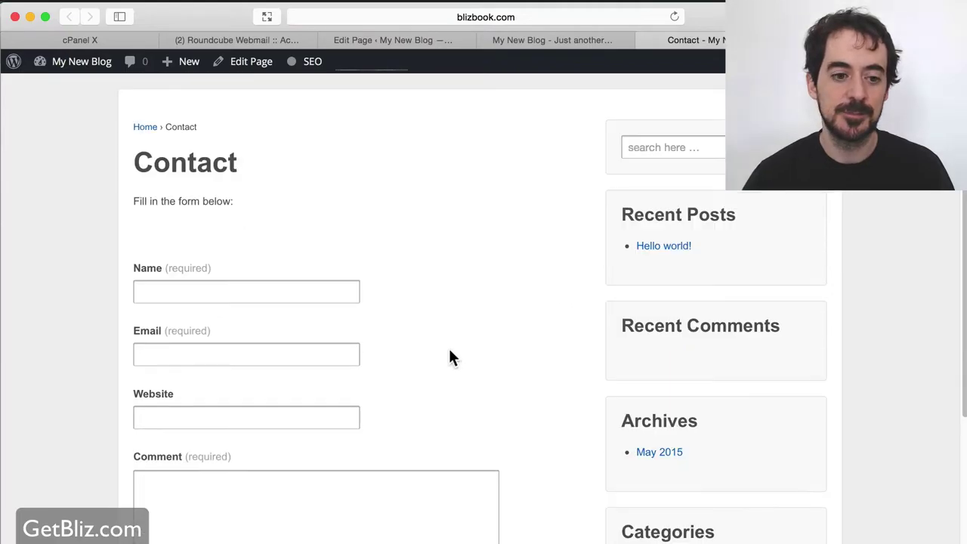
Fill Name, Email, Website and Comment with test text and submit the form.
left_click(225, 290)
type("sdfdsf")
left_click(219, 363)
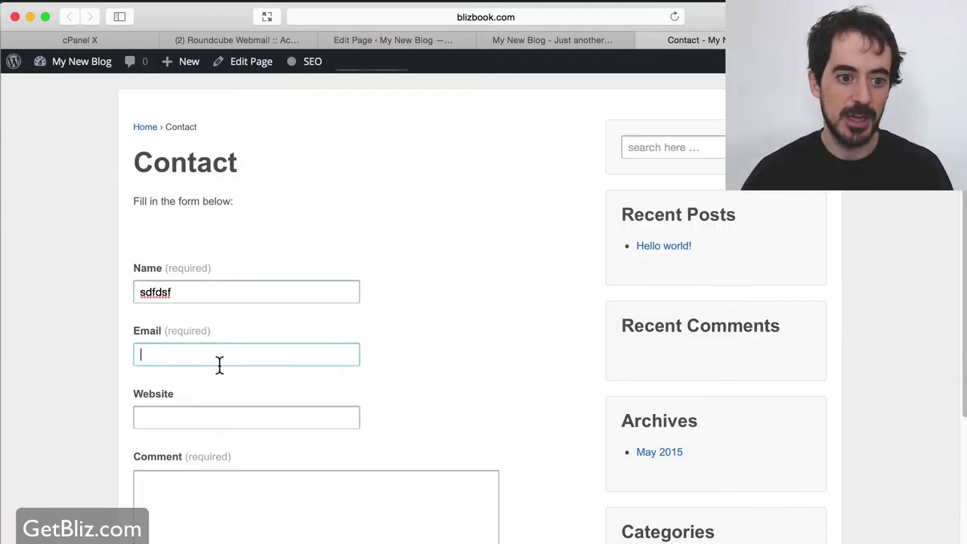
type("sdfsf")
left_click(270, 419)
type("sfsf")
left_click(291, 477)
type("sfs")
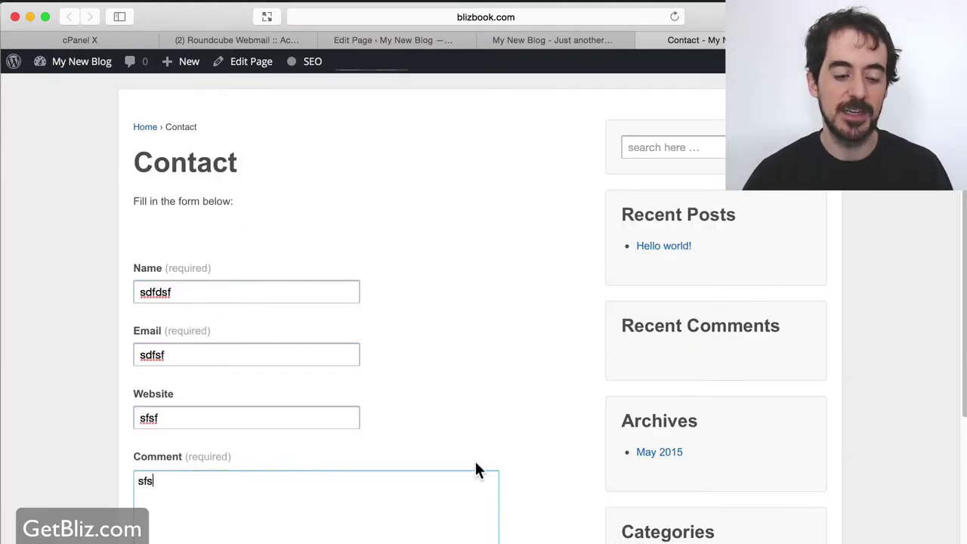
type("f")
scroll(491, 453, "down", 5)
left_click(156, 396)
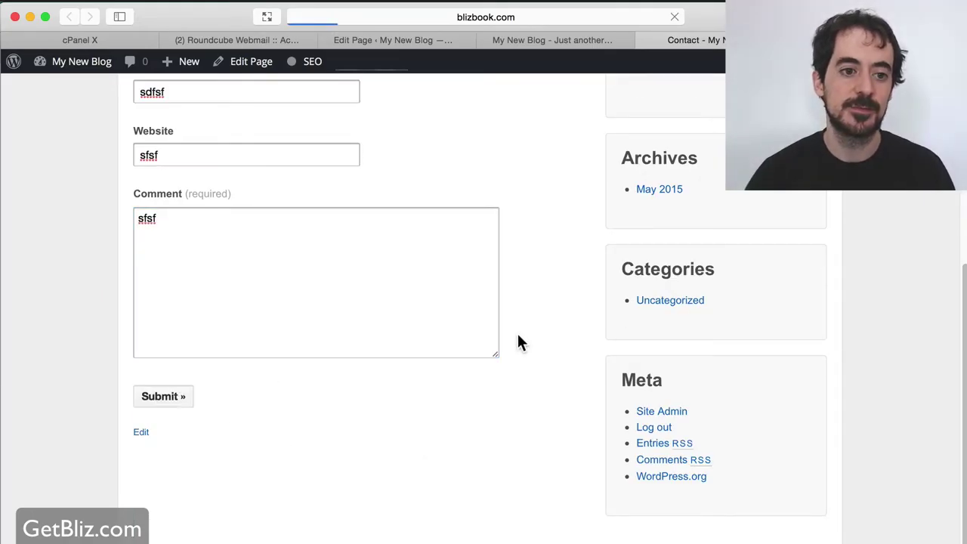
scroll(277, 285, "up", 3)
scroll(279, 288, "down", 2)
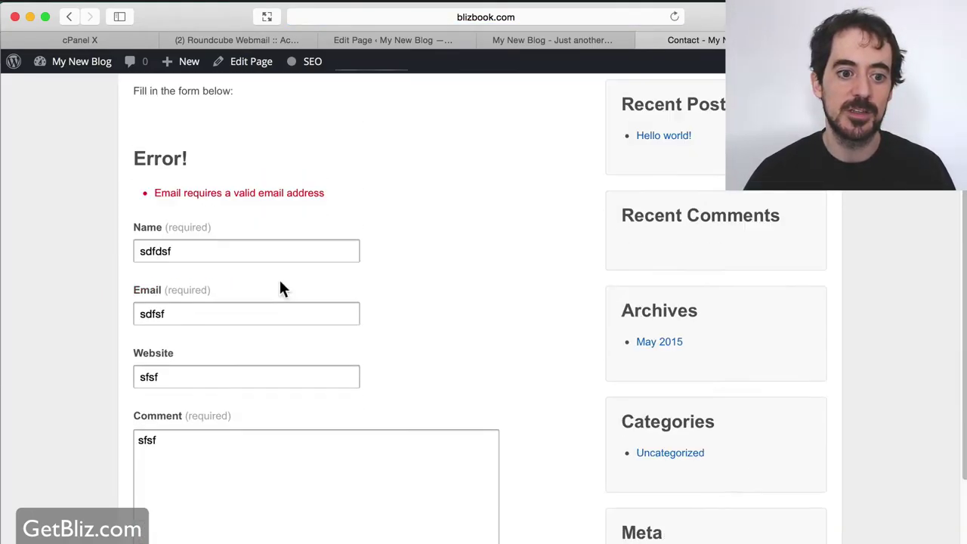
left_click(199, 313)
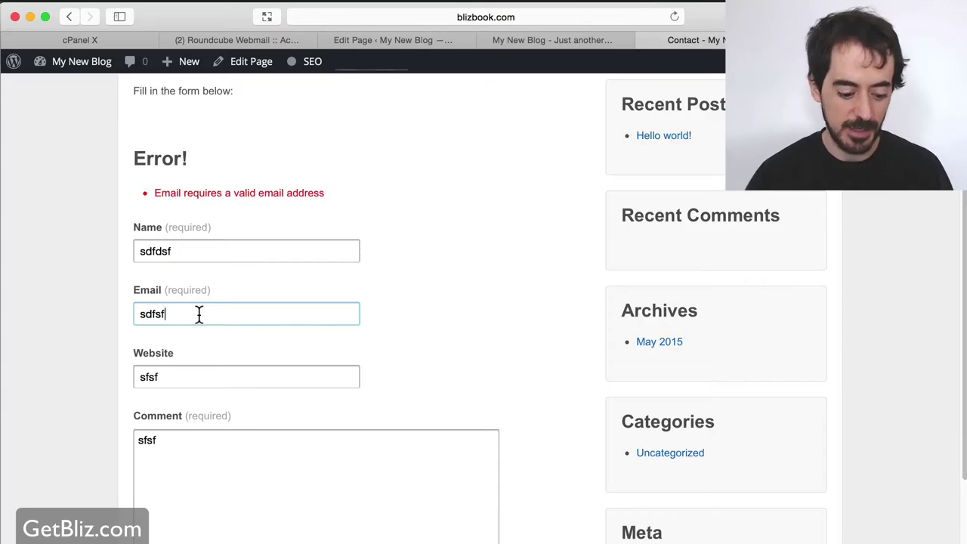
type("@gmail.com")
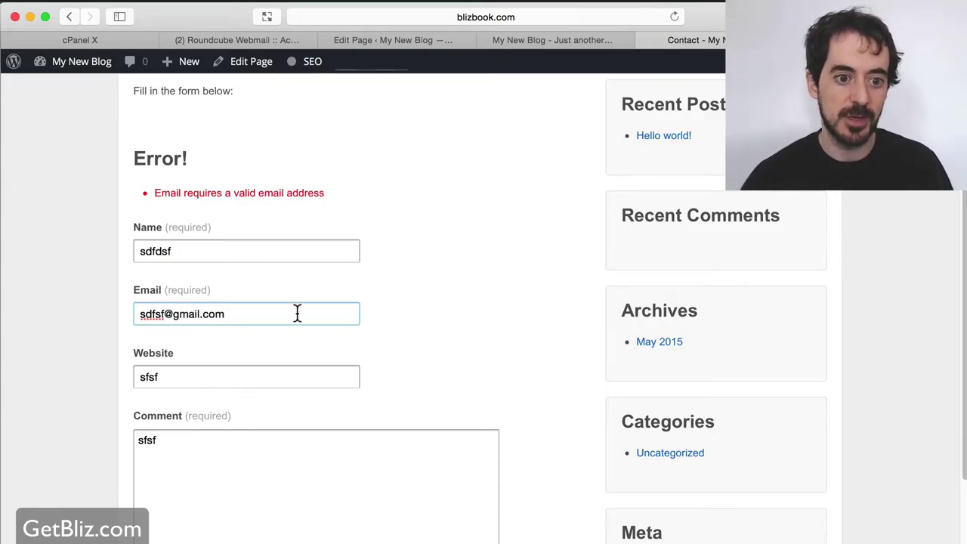
scroll(297, 318, "down", 3)
left_click(177, 513)
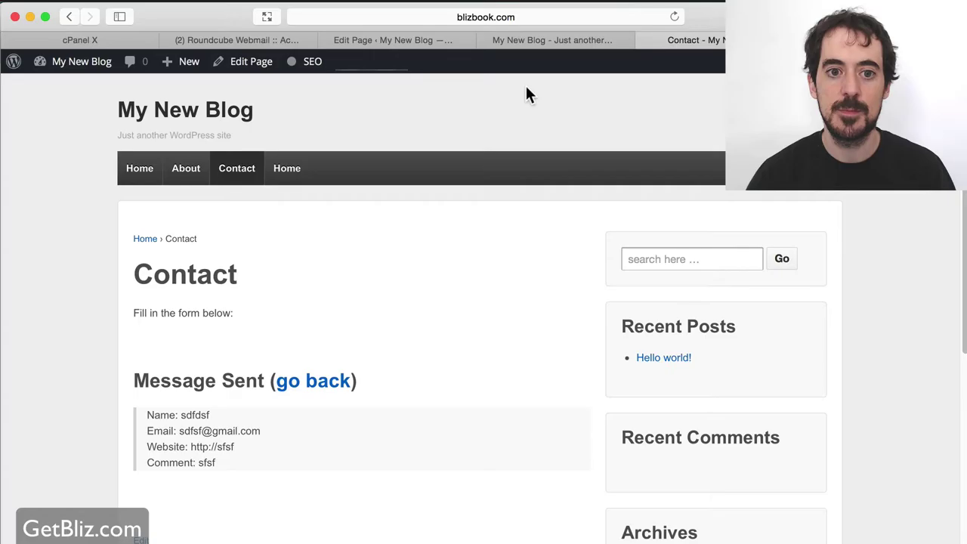
left_click(399, 40)
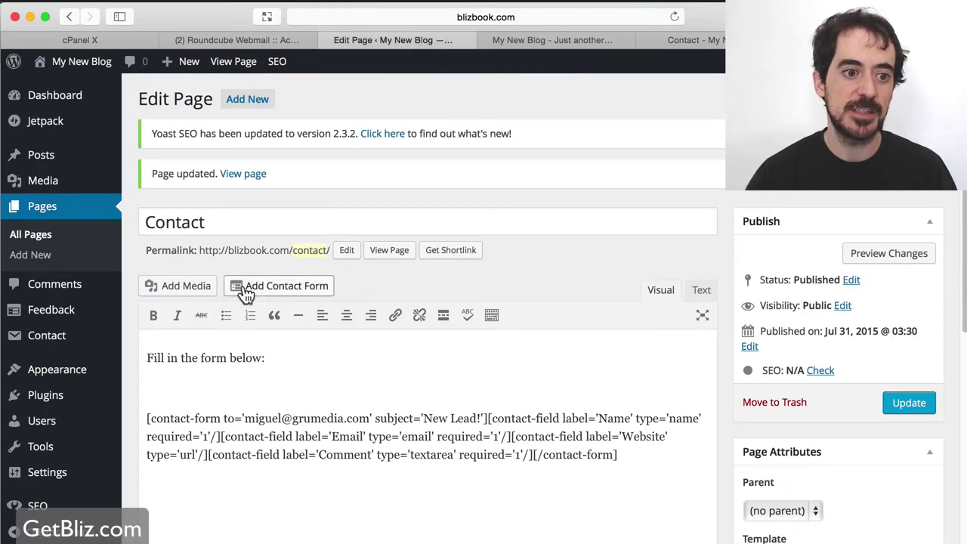
Open Feedback to see the test submission titled 'New Lead!'.
left_click(61, 312)
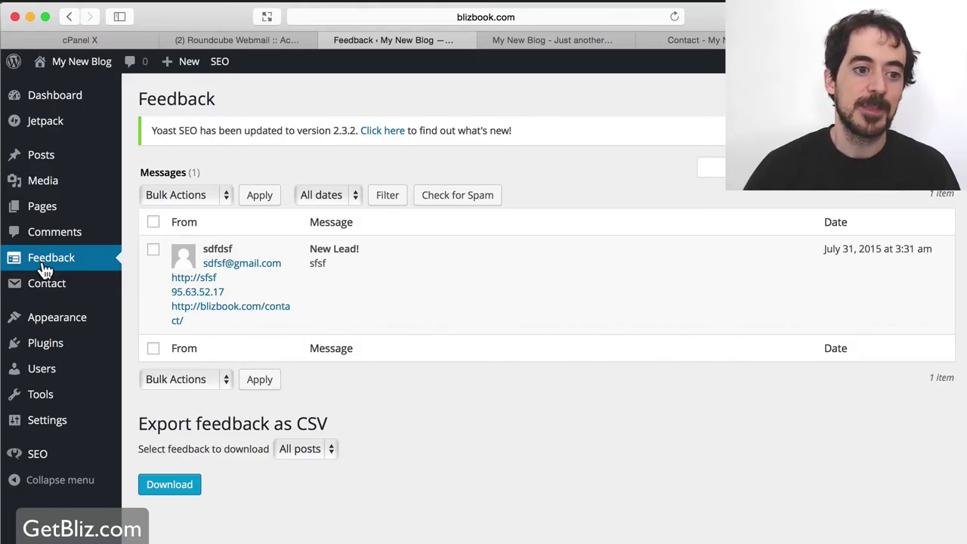
Open Contact form 1 from the Contact Form 7 list, dismissing the support panel.
left_click(62, 291)
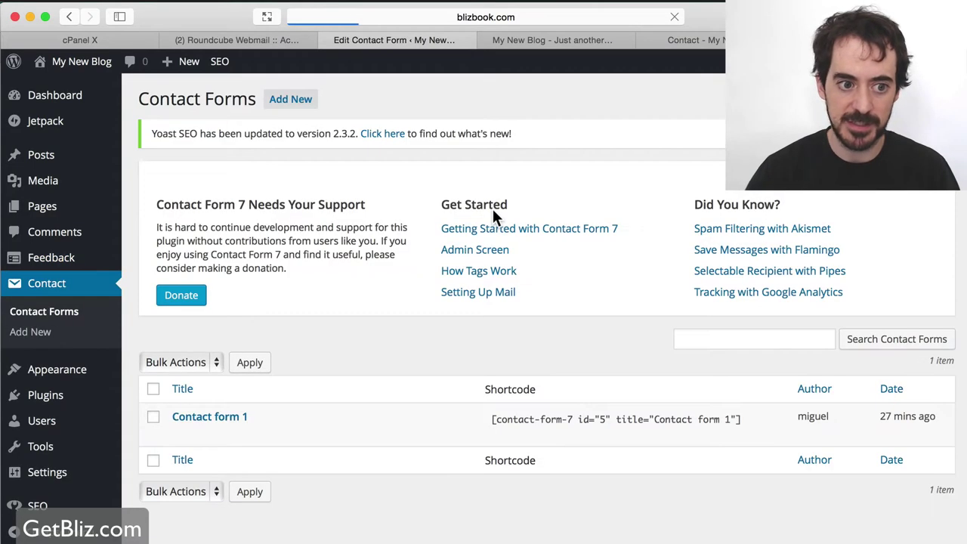
left_click(943, 190)
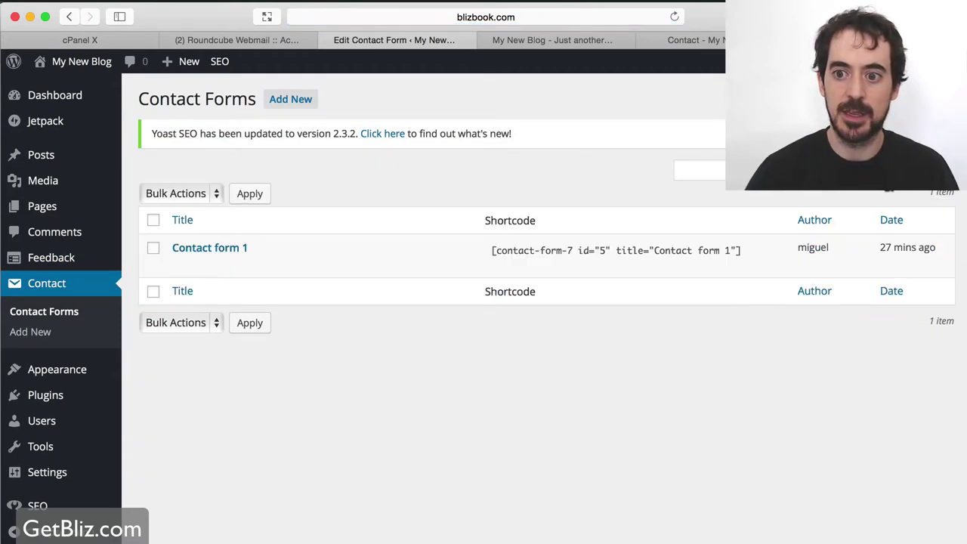
left_click(230, 250)
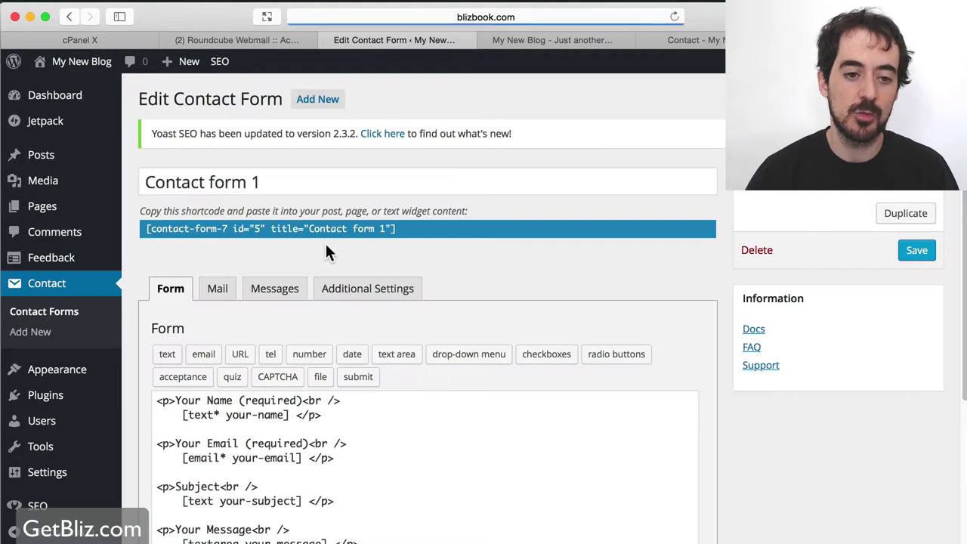
scroll(414, 401, "down", 3)
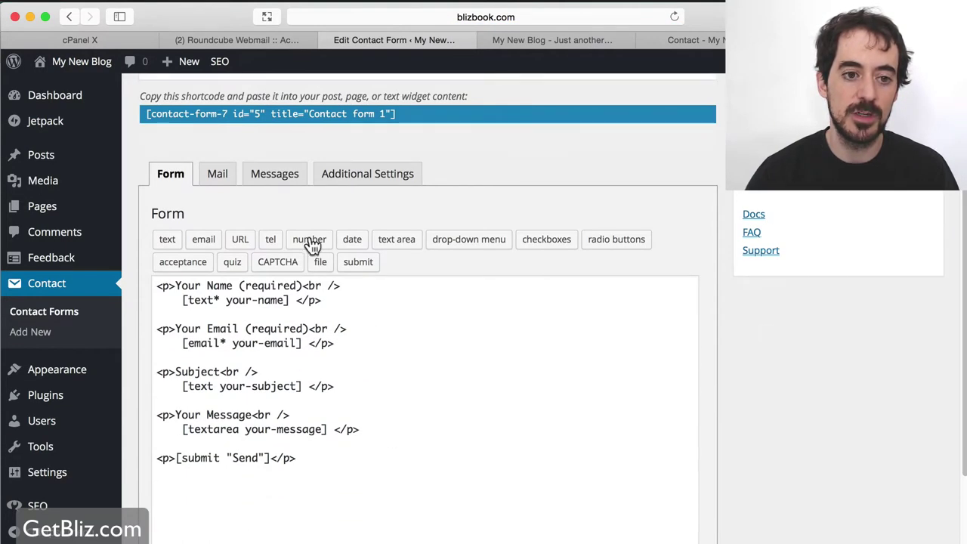
Review Contact form 1's Mail settings.
left_click(218, 175)
scroll(365, 315, "down", 2)
scroll(367, 317, "down", 2)
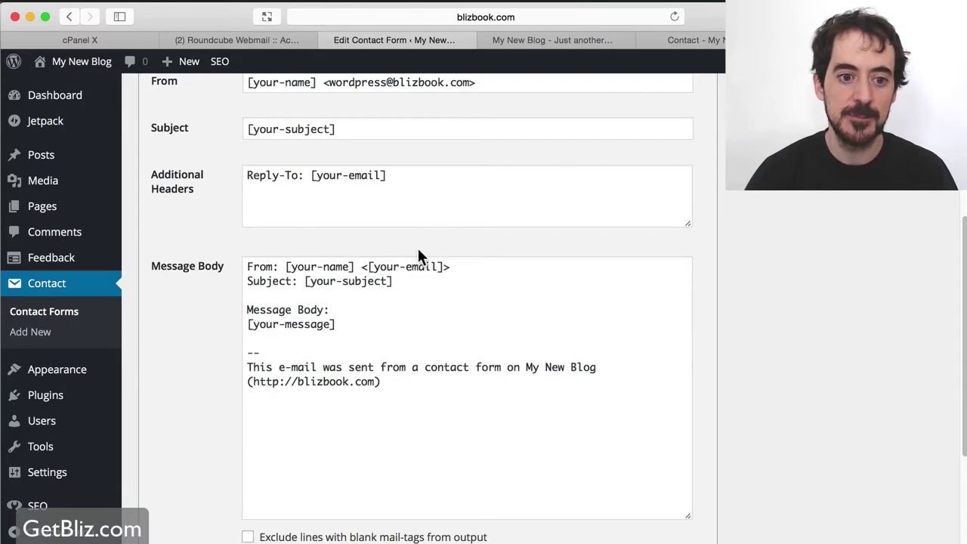
left_click_drag(247, 266, 419, 380)
scroll(458, 364, "up", 5)
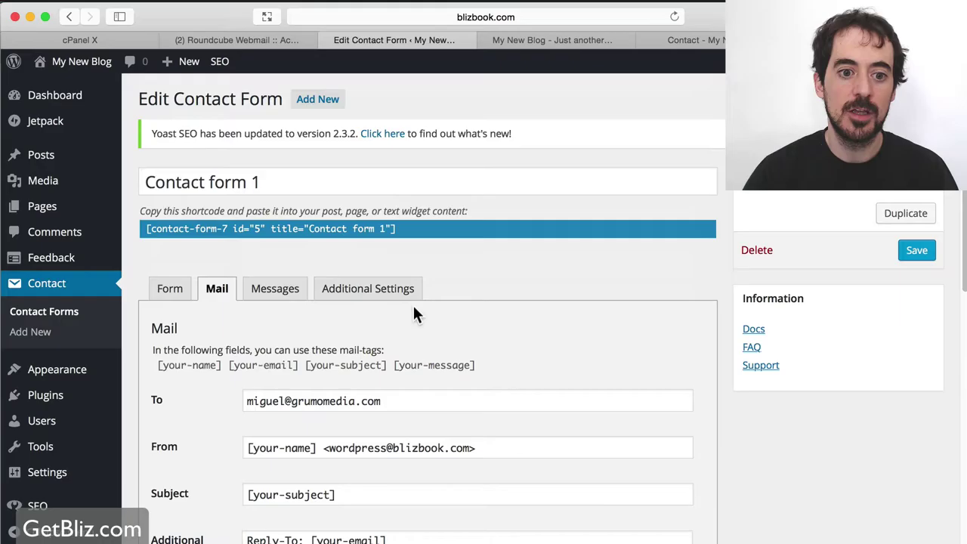
Scroll through the form's Messages panel of response texts.
left_click(276, 295)
scroll(438, 340, "down", 3)
scroll(442, 340, "down", 2)
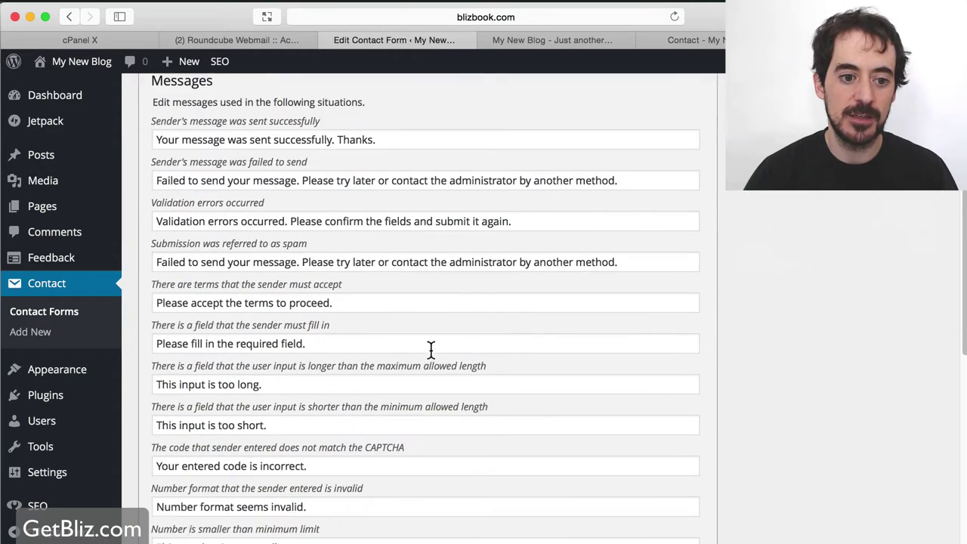
scroll(437, 349, "down", 5)
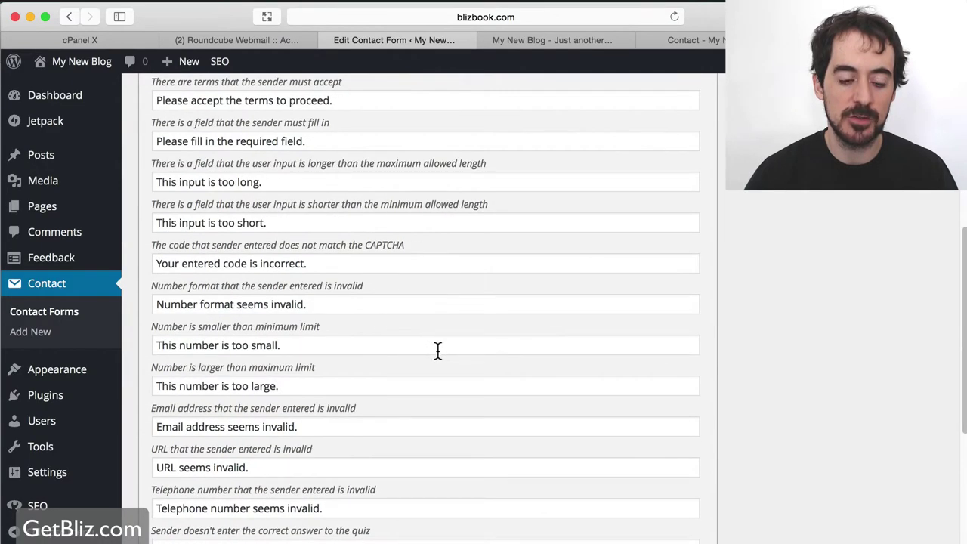
scroll(436, 349, "down", 2)
scroll(437, 349, "up", 10)
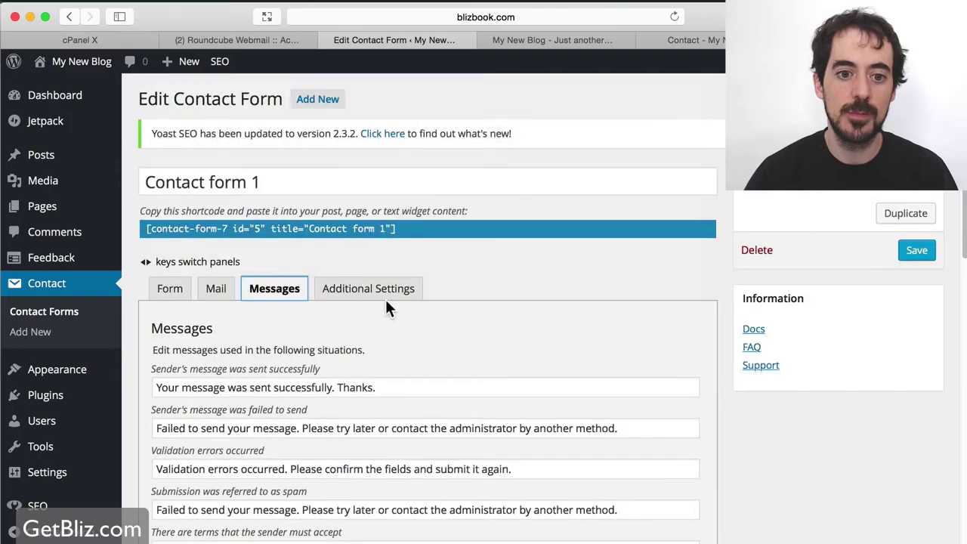
Check Additional Settings, then go back to the Form tab's field code.
left_click(381, 295)
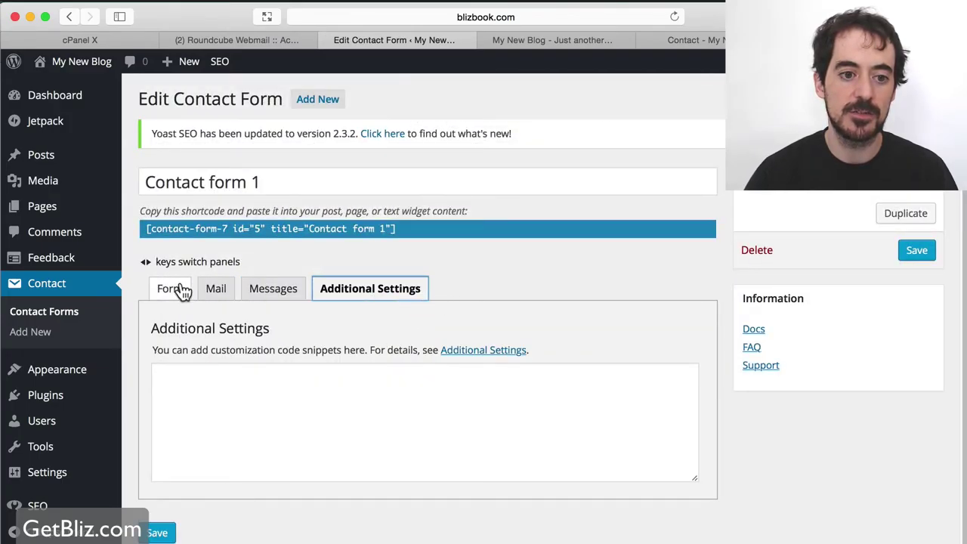
left_click(177, 287)
scroll(403, 442, "down", 3)
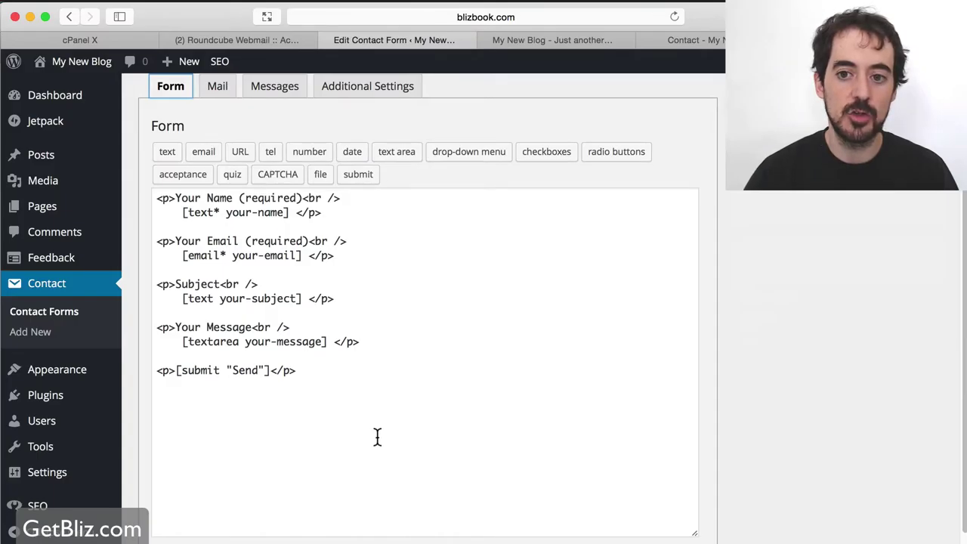
scroll(378, 437, "up", 3)
Copy Contact form 1's shortcode and open the Contact page in the editor.
left_click(193, 220)
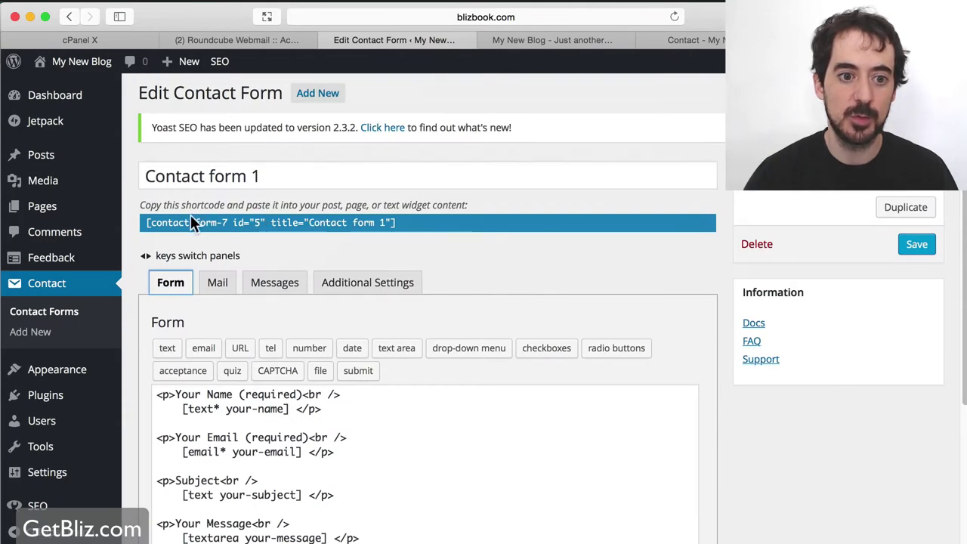
left_click_drag(395, 222, 144, 220)
key("super+c")
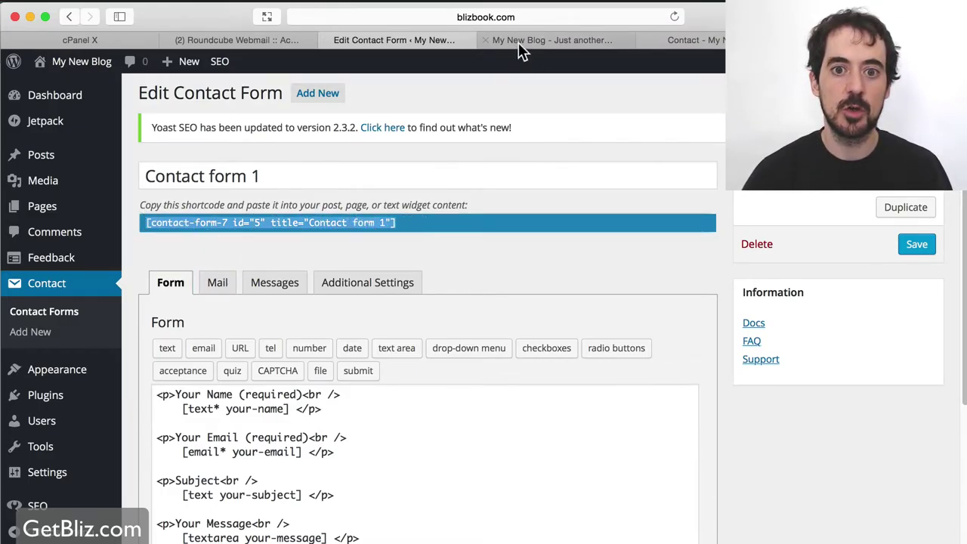
left_click(686, 41)
left_click(251, 64)
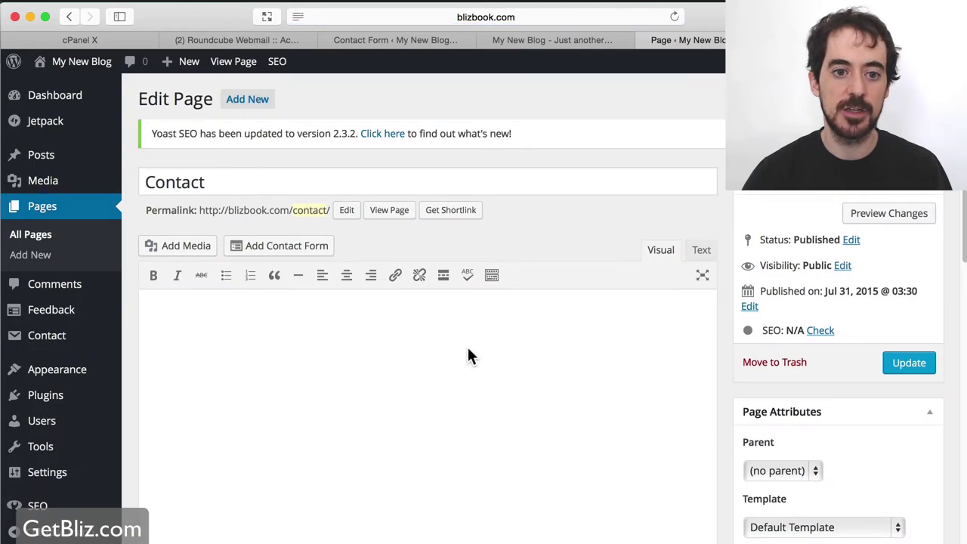
scroll(500, 387, "down", 2)
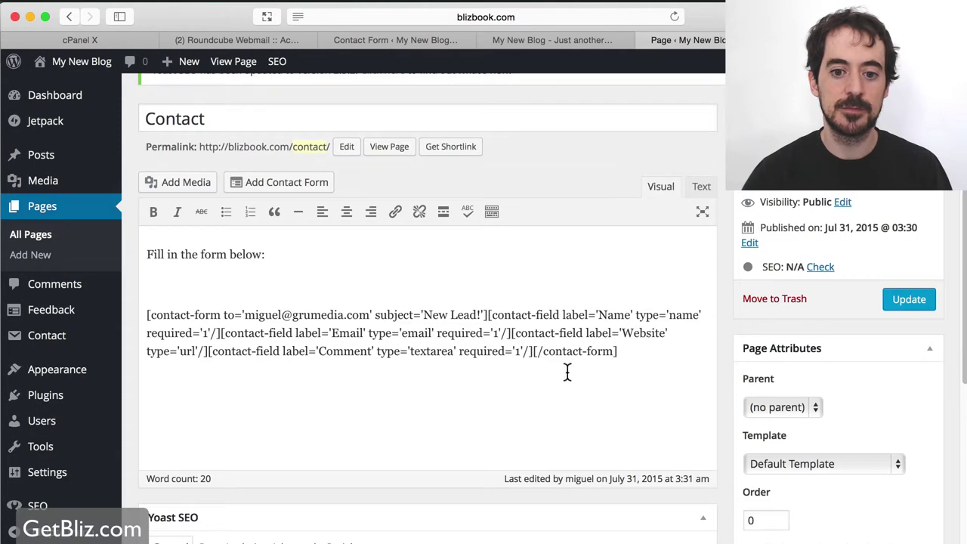
In the Text editor, swap the old [contact-form] block for the CF7 shortcode, update, and view.
left_click(702, 189)
left_click_drag(710, 328, 117, 311)
left_click_drag(242, 343, 133, 270)
key("BackSpace")
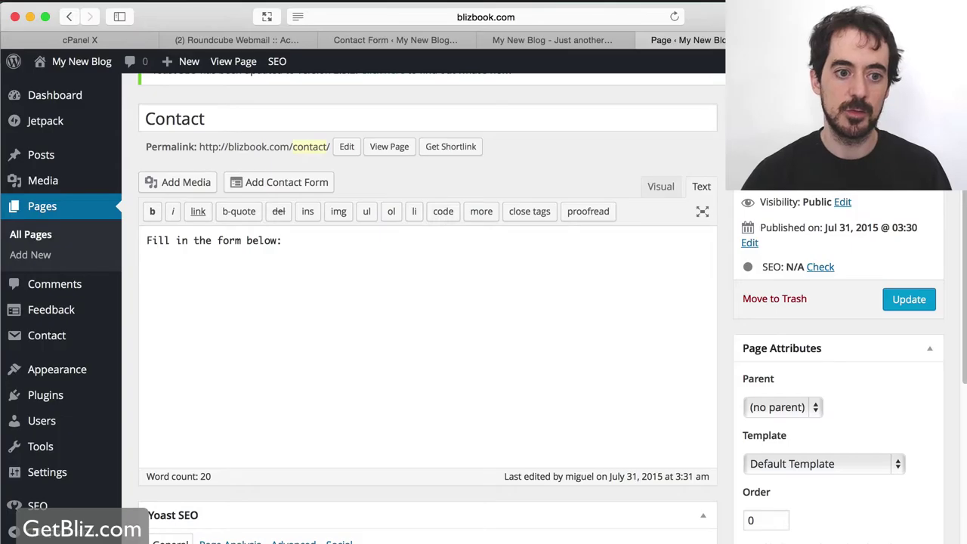
key("super+v")
left_click(906, 304)
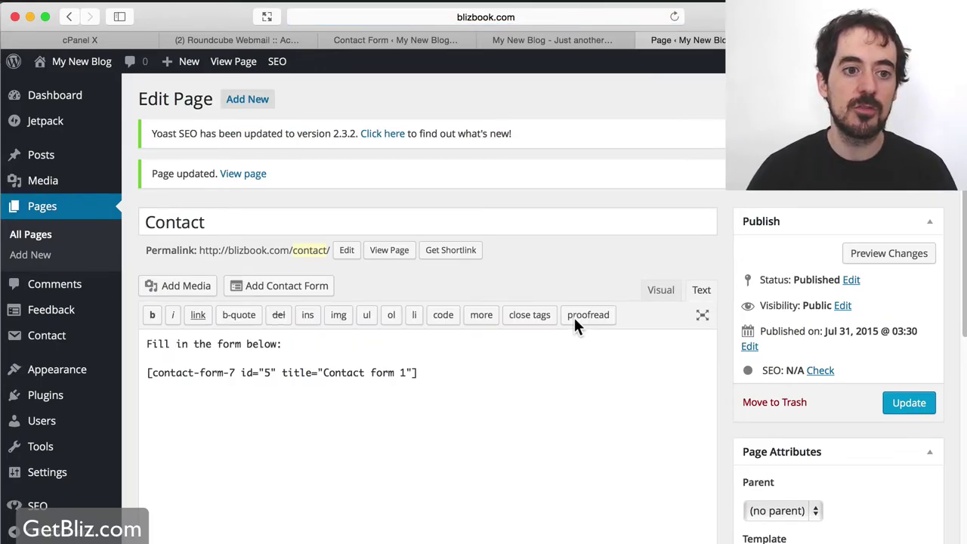
left_click(403, 255)
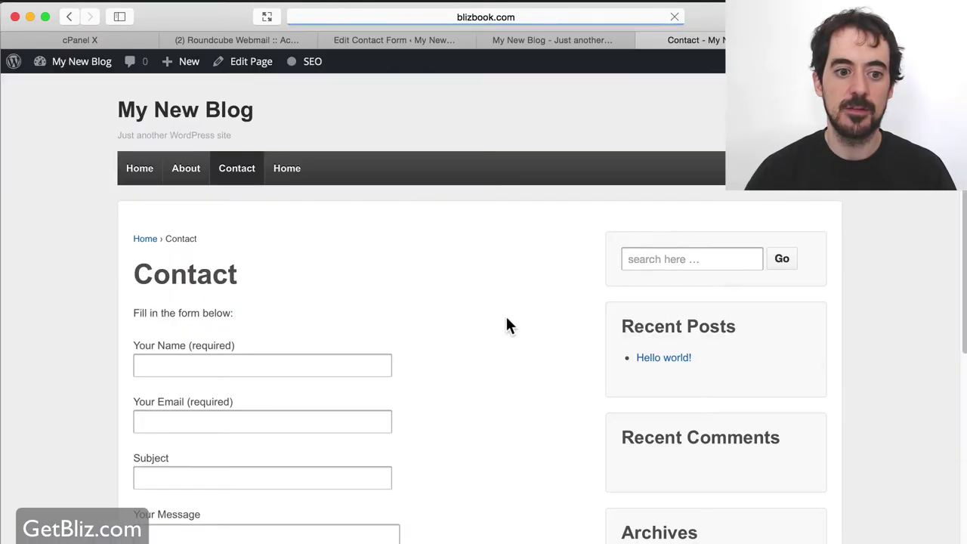
Scroll the live Contact page to check the Name, Email, Subject and Message fields.
scroll(517, 325, "down", 1)
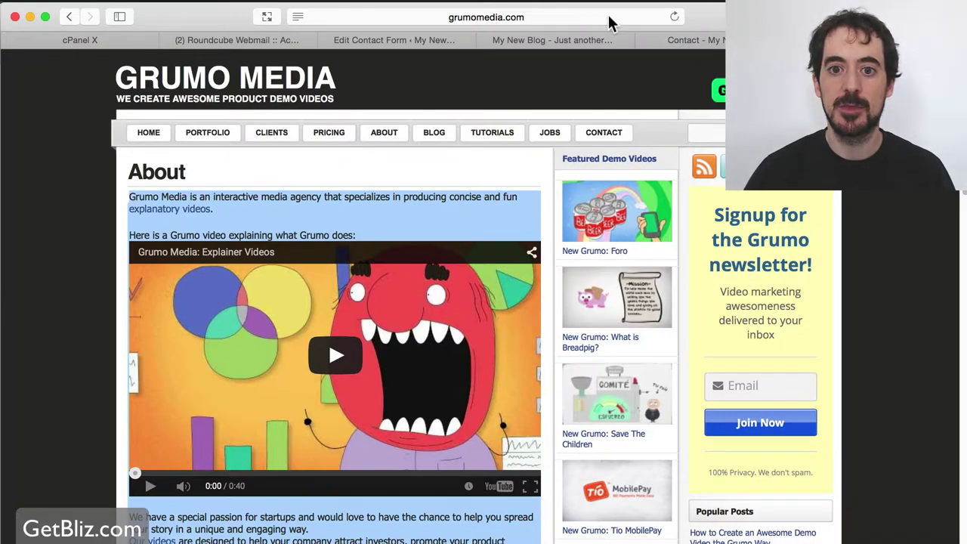
Search Google for 'contact form 7 akismet' and open the Akismet article in a new tab.
left_click(566, 18)
type("co")
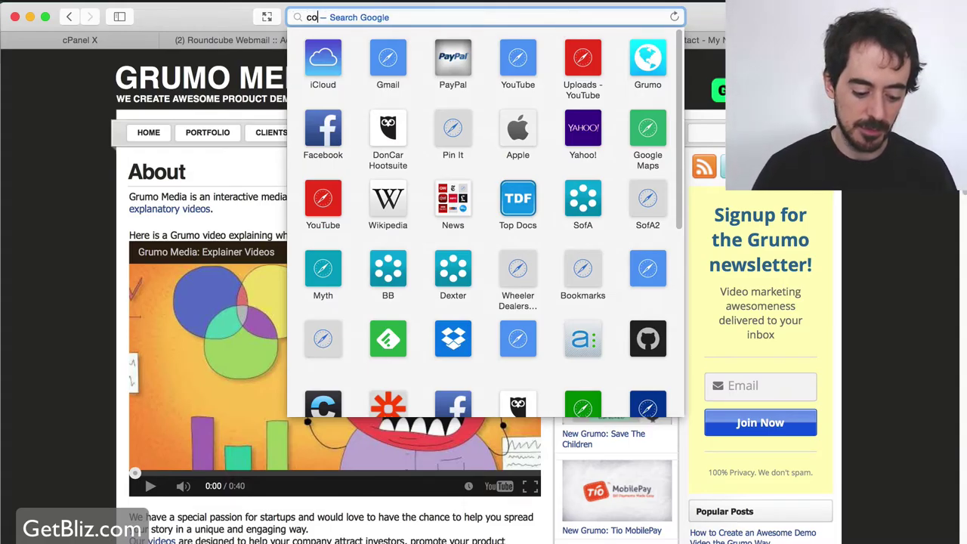
type("ntact for")
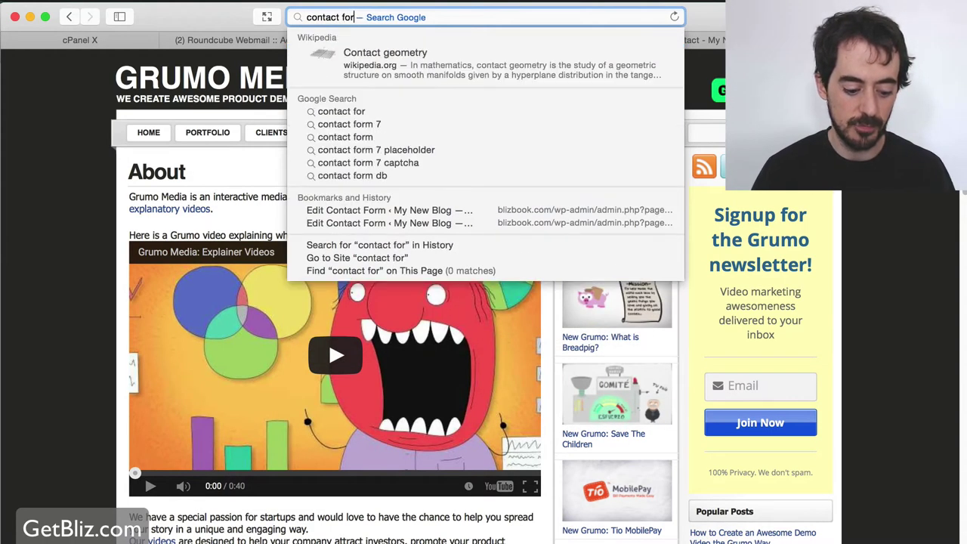
type("m 7 ")
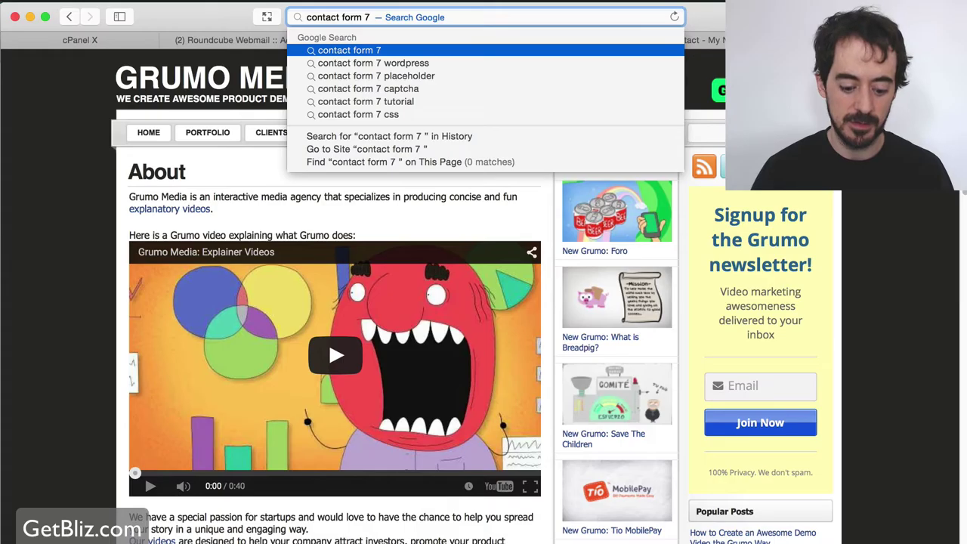
type("akisme")
key("Down")
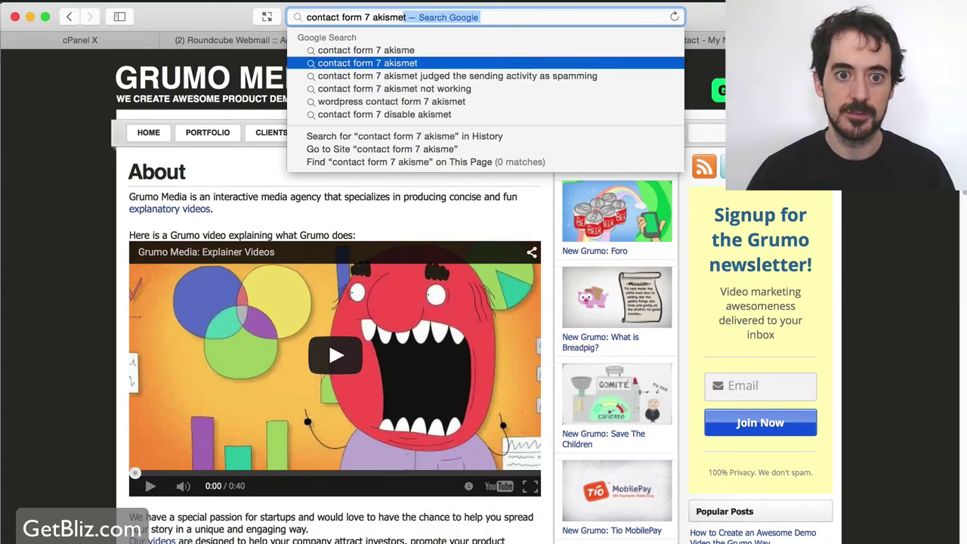
key("Return")
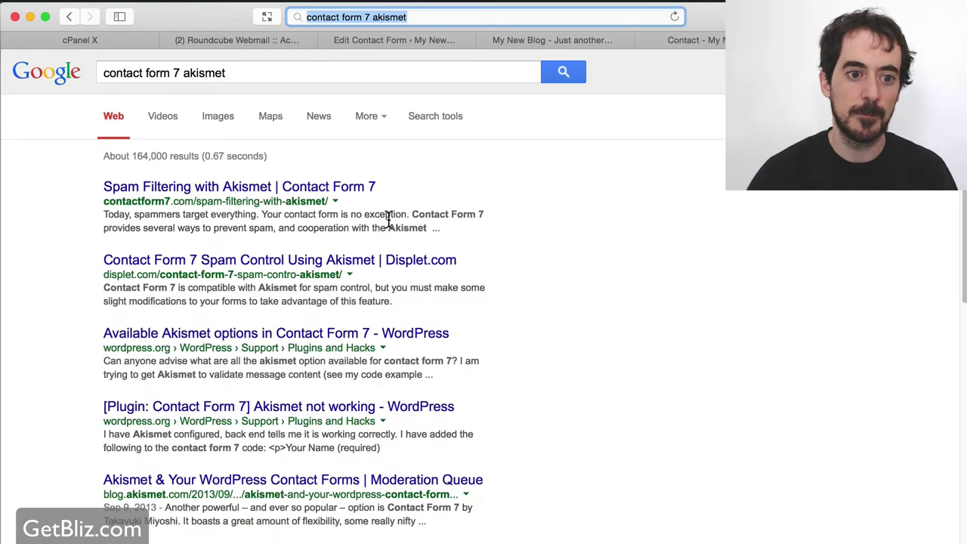
left_click(302, 188, "super")
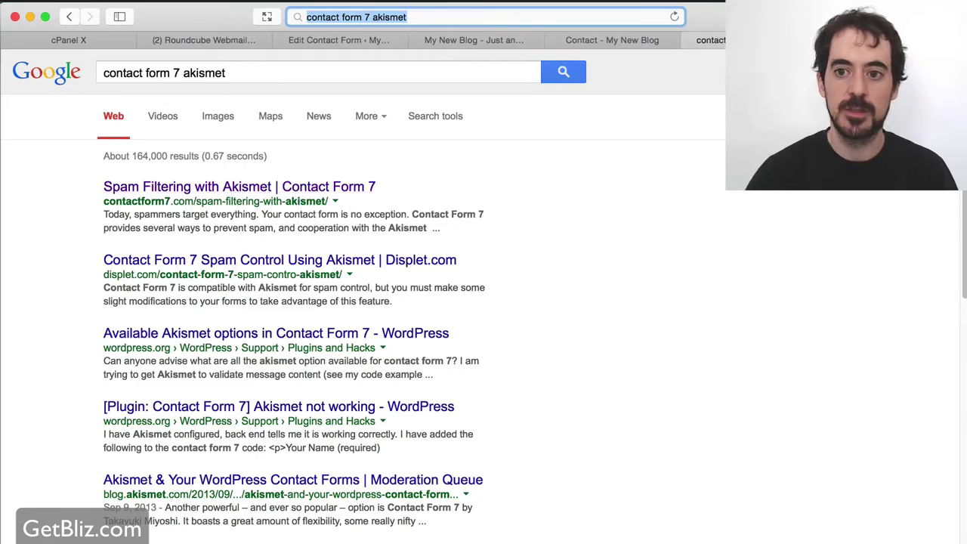
Read the Spam Filtering with Akismet article and select the akismet:author option.
left_click(710, 40)
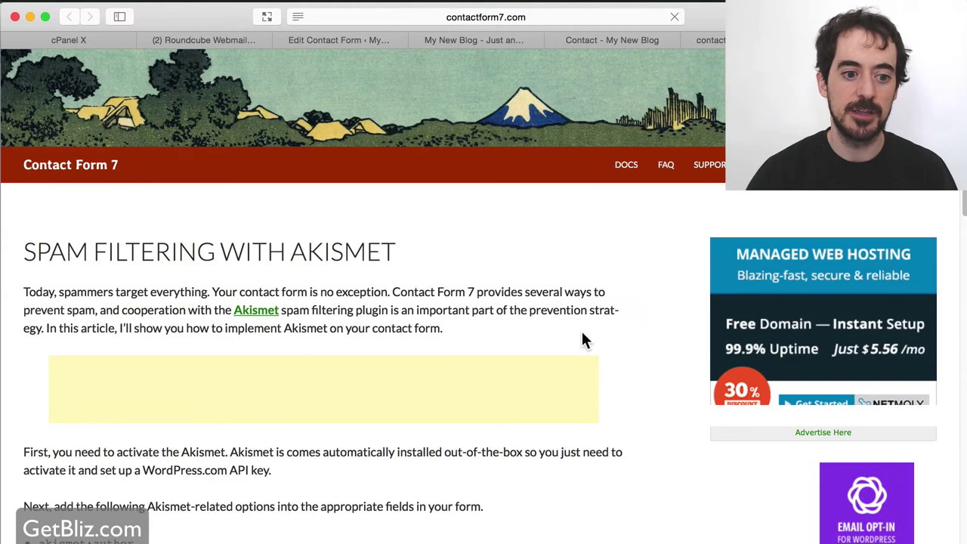
scroll(562, 323, "down", 5)
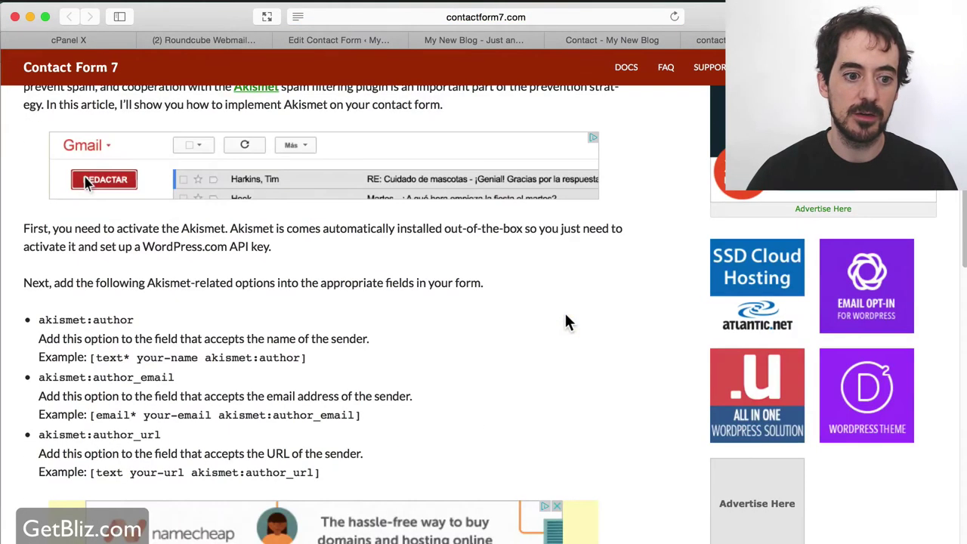
scroll(566, 317, "down", 14)
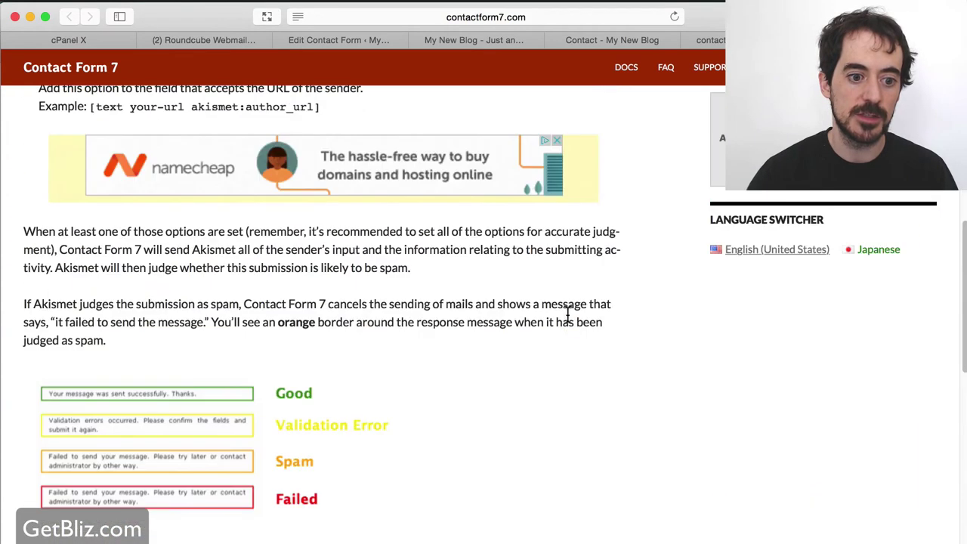
scroll(566, 317, "up", 10)
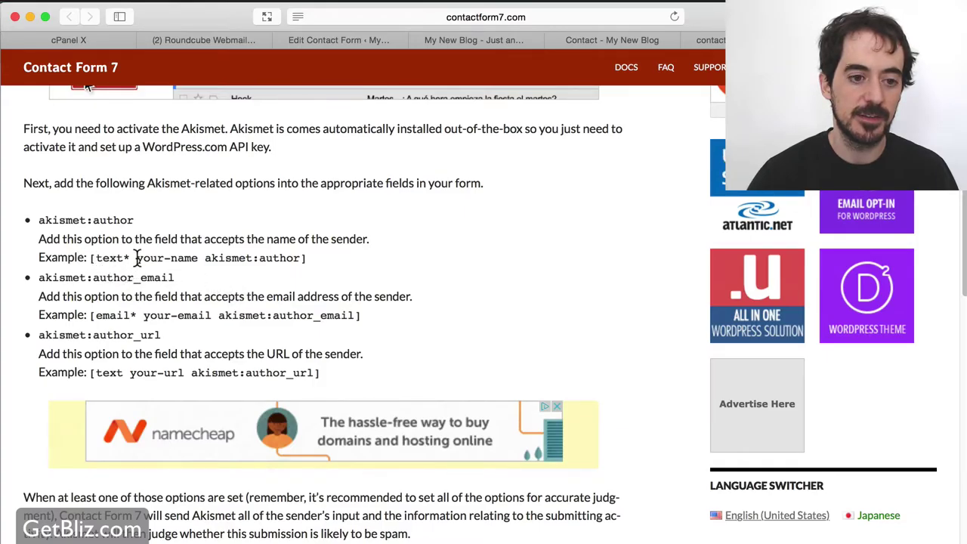
left_click_drag(202, 258, 303, 259)
key("super+c")
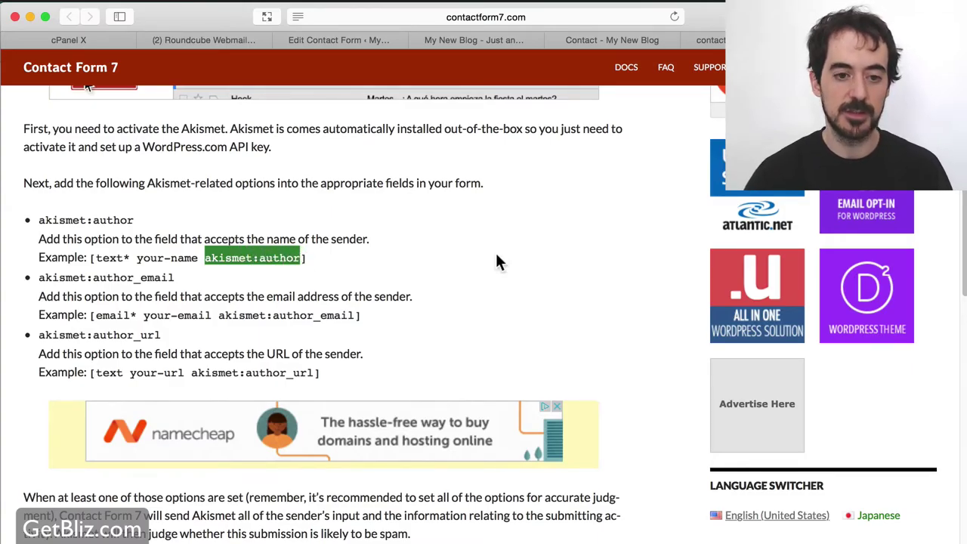
left_click(477, 37)
Paste akismet:author into the name field tag after your-name.
left_click(356, 40)
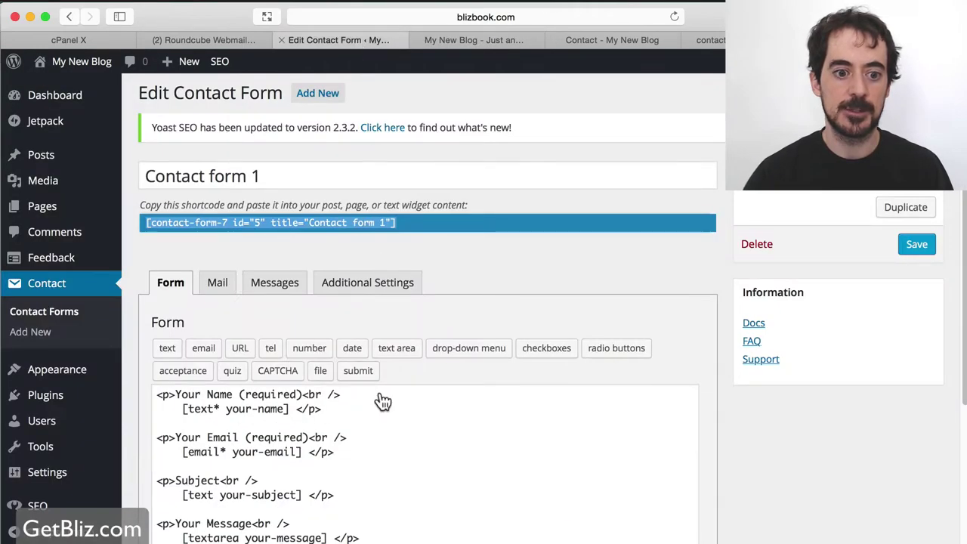
left_click(286, 409)
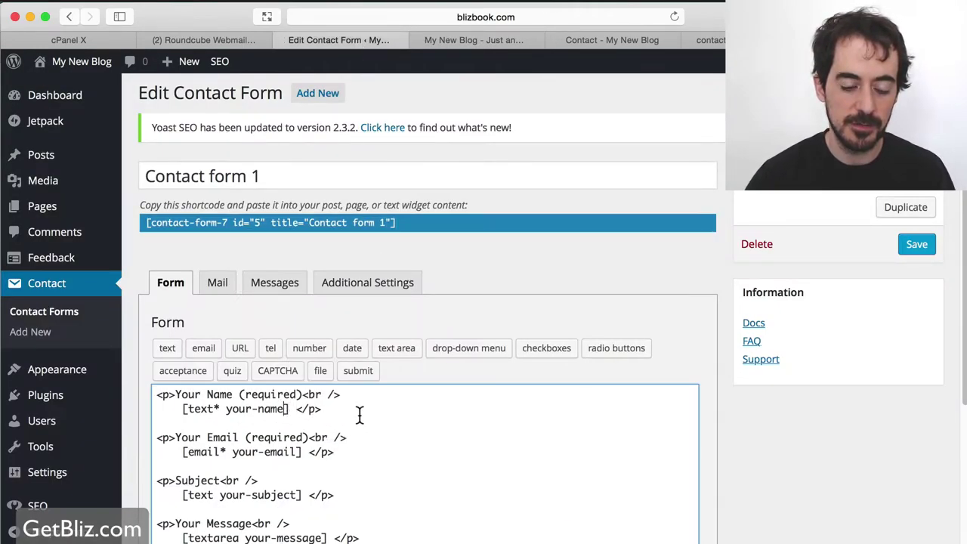
key("super+v")
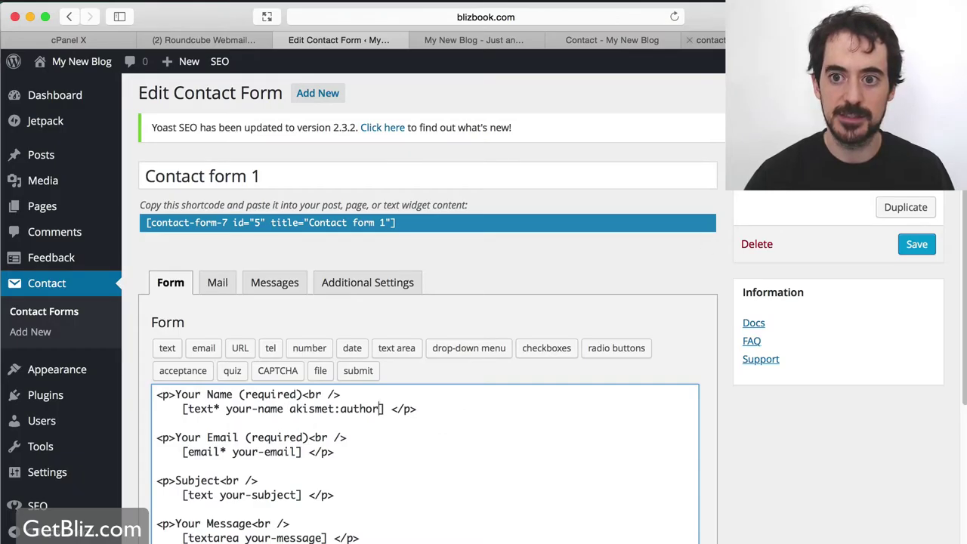
Copy akismet:author_email from the article and paste it after your-email in the email tag.
left_click_drag(710, 41, 463, 39)
left_click_drag(354, 320, 218, 320)
key("ctrl+c")
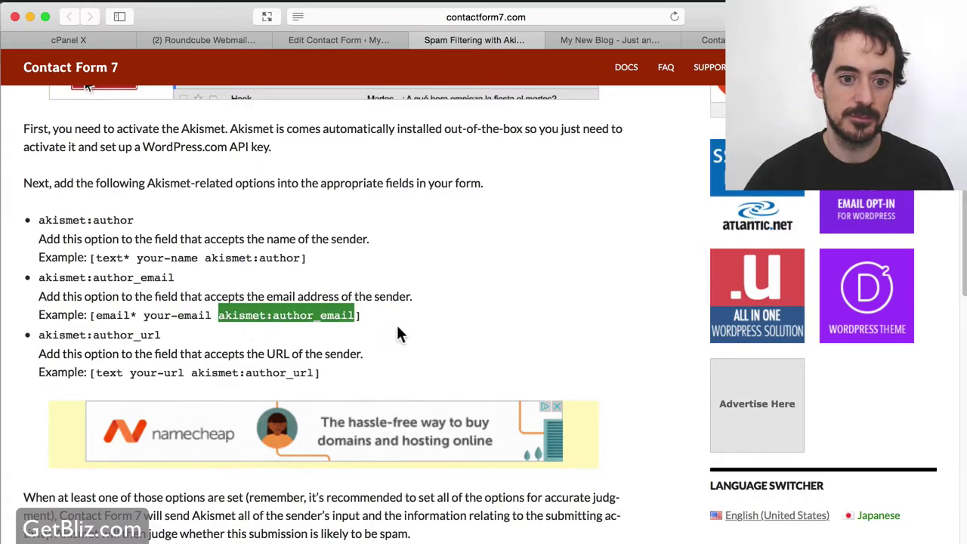
left_click(360, 34)
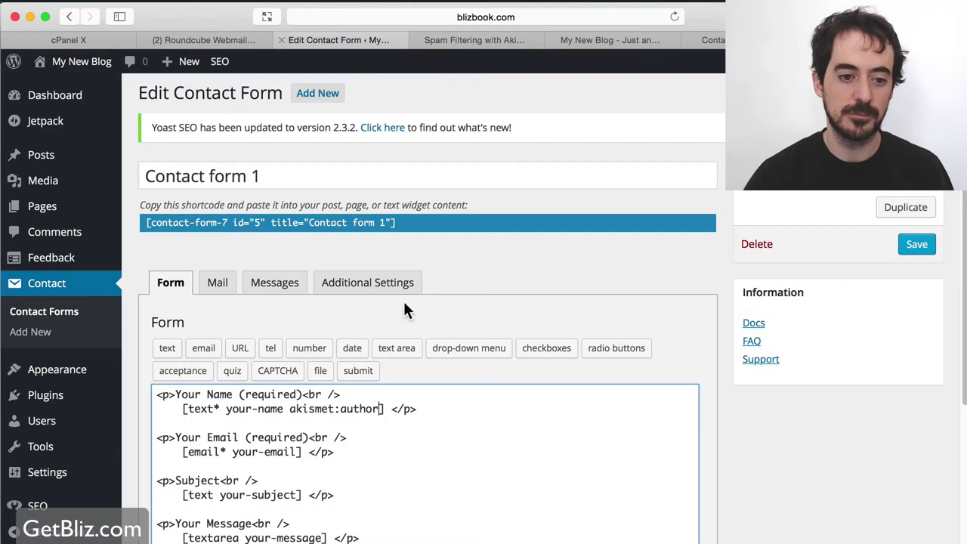
scroll(378, 459, "down", 2)
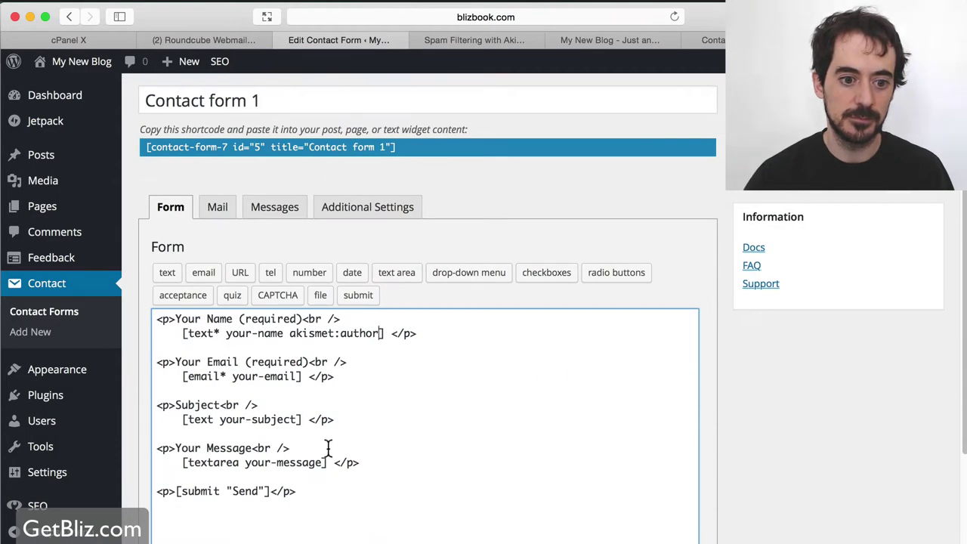
left_click(300, 376)
key("ctrl+v")
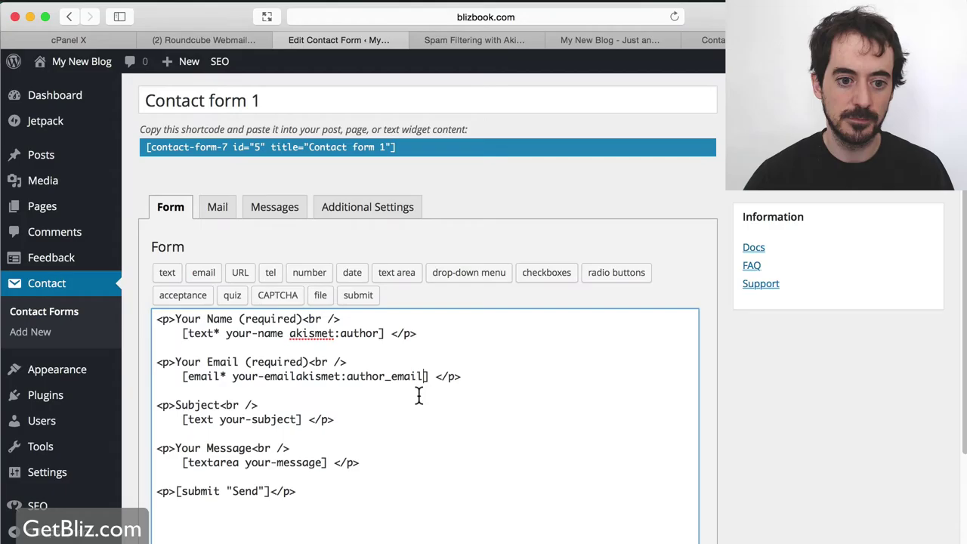
left_click(296, 377)
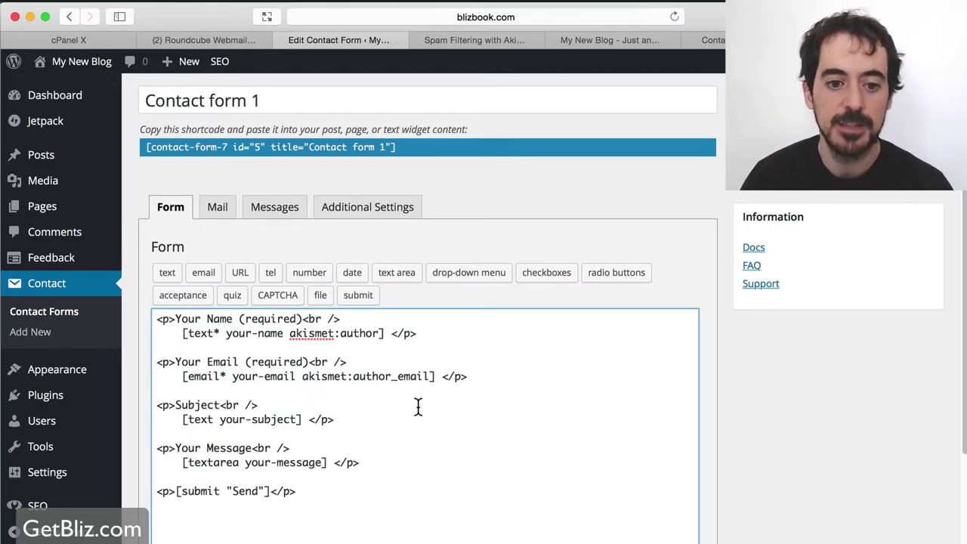
Scroll back through the Akismet article and glance at the blog's front page.
left_click(464, 41)
scroll(475, 295, "down", 2)
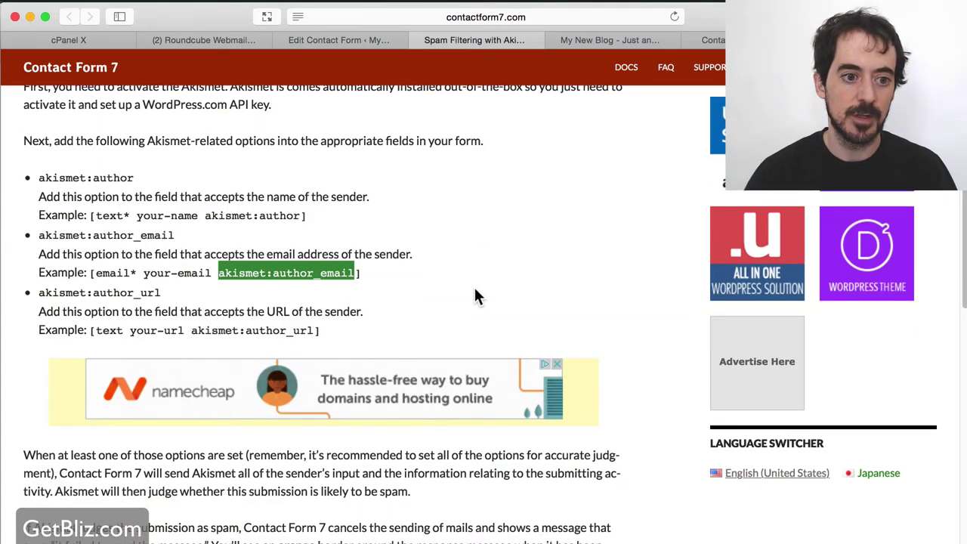
scroll(475, 295, "down", 2)
scroll(475, 295, "up", 5)
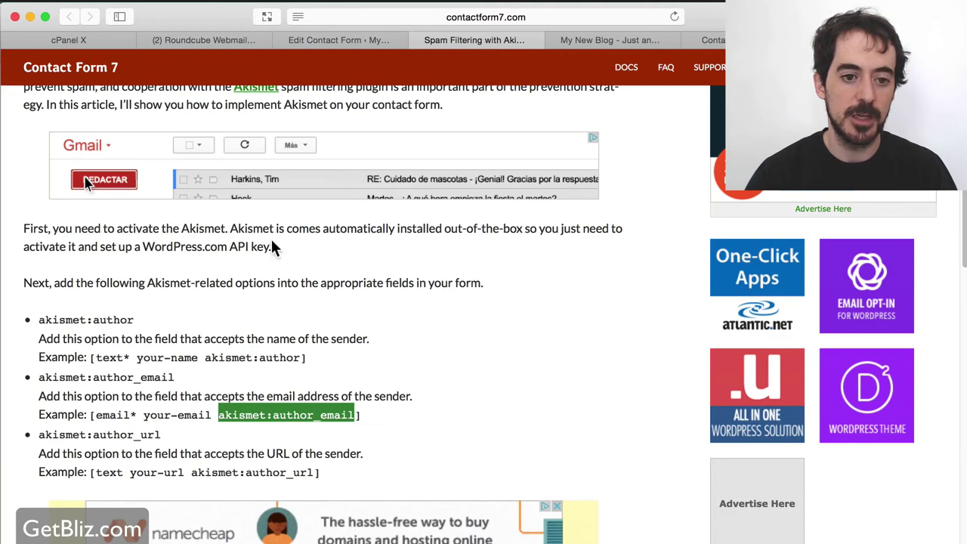
scroll(502, 305, "up", 3)
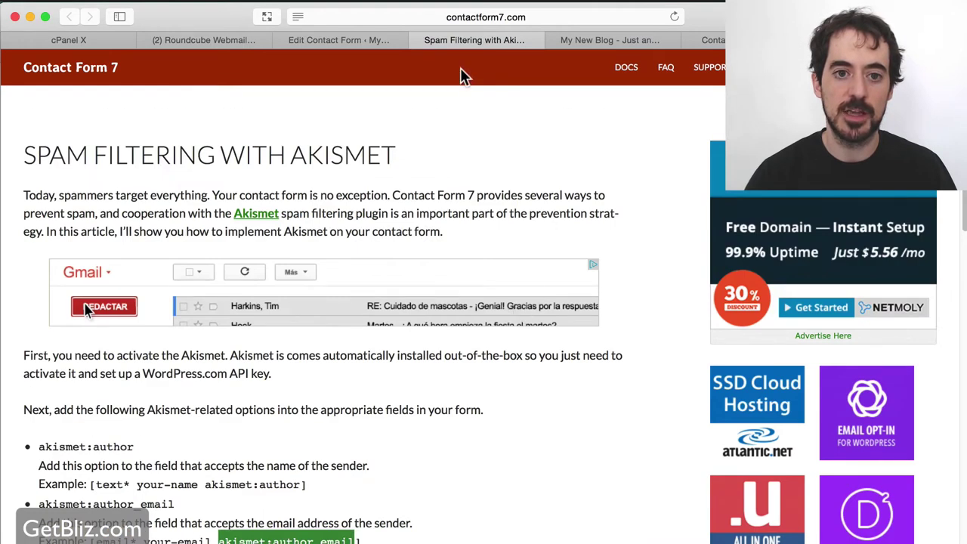
left_click(612, 40)
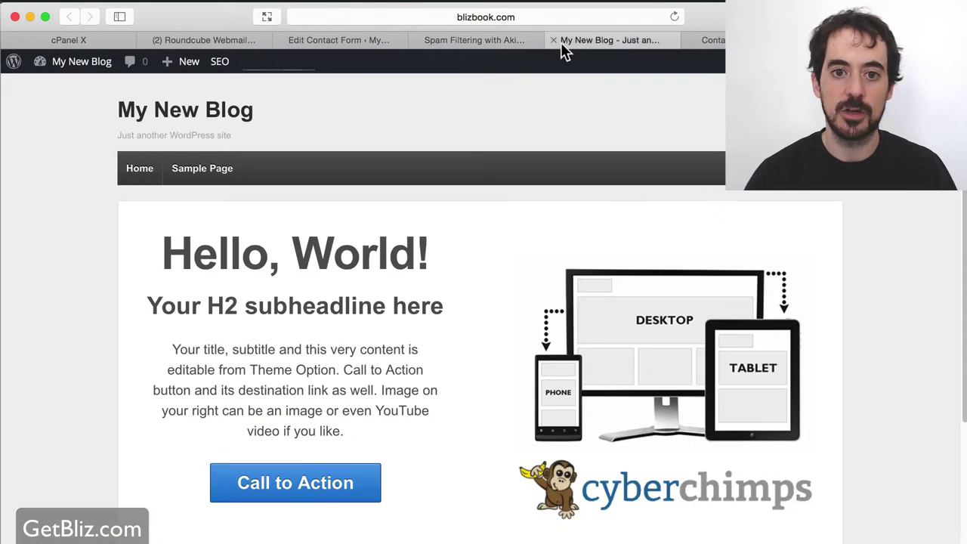
left_click(494, 38)
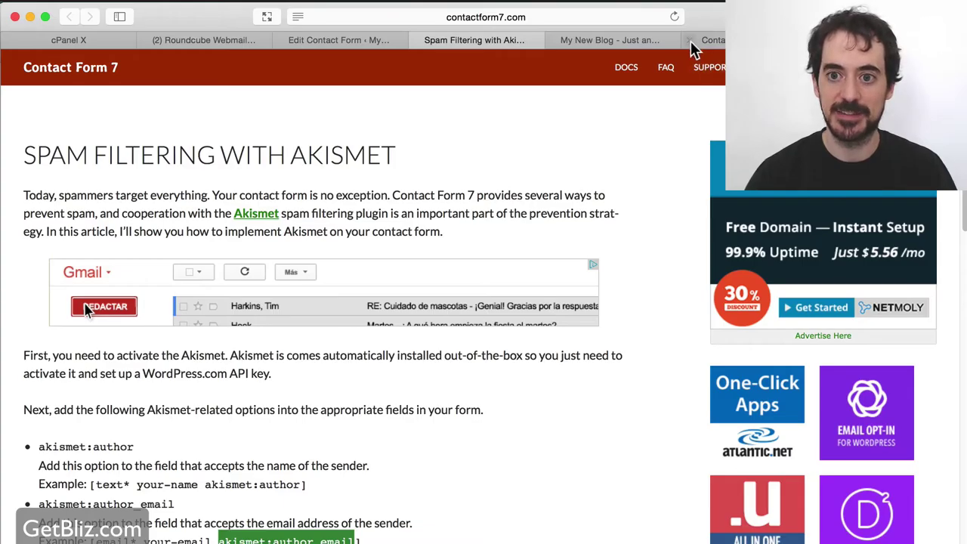
Save Contact form 1 with its Akismet-tagged Name and Email fields.
left_click(362, 43)
key("super+r")
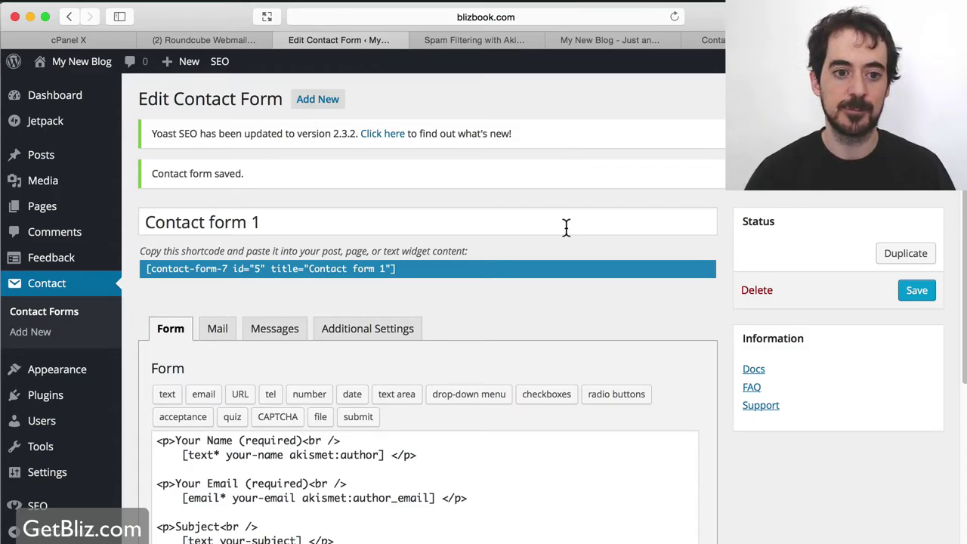
key("super+Tab")
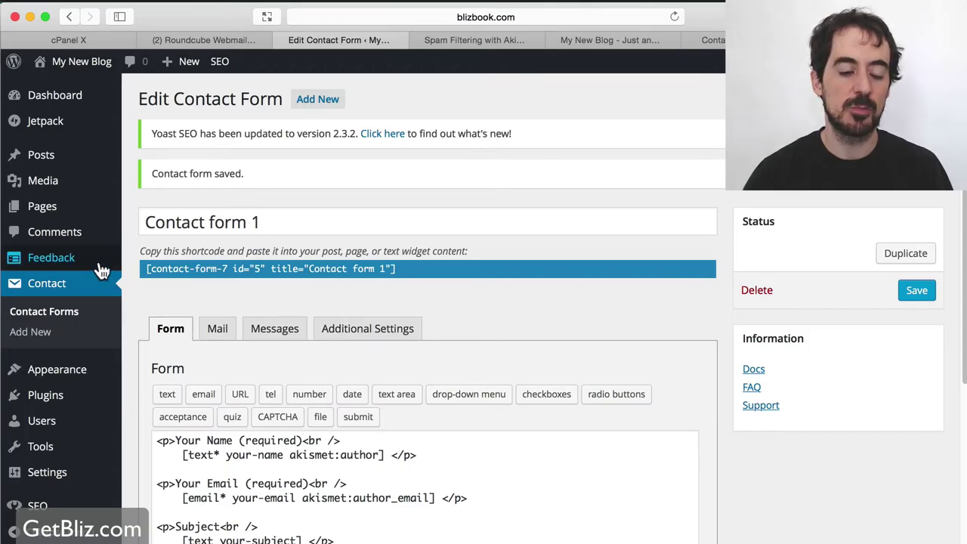
Create a new empty page titled 'Blog' and publish it.
mouse_move(95, 156)
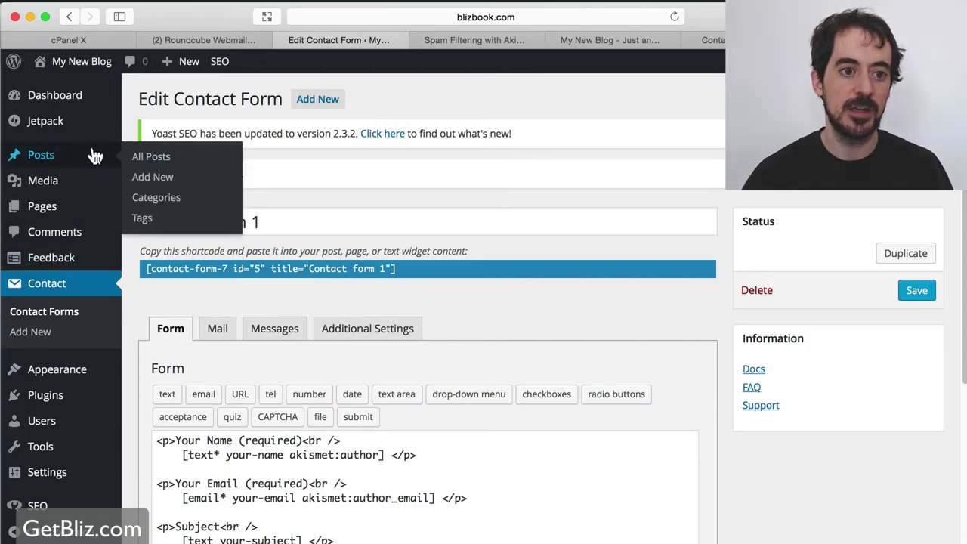
mouse_move(67, 216)
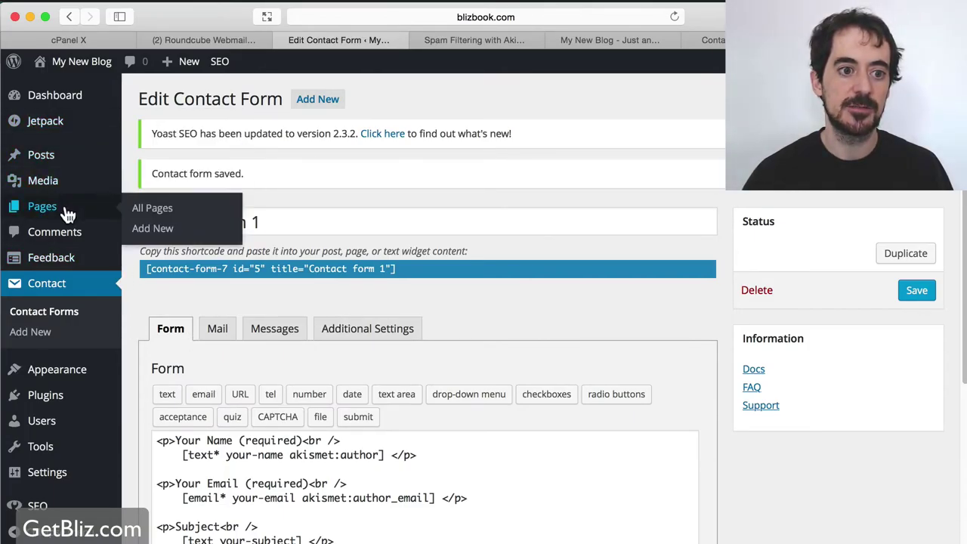
left_click(142, 228)
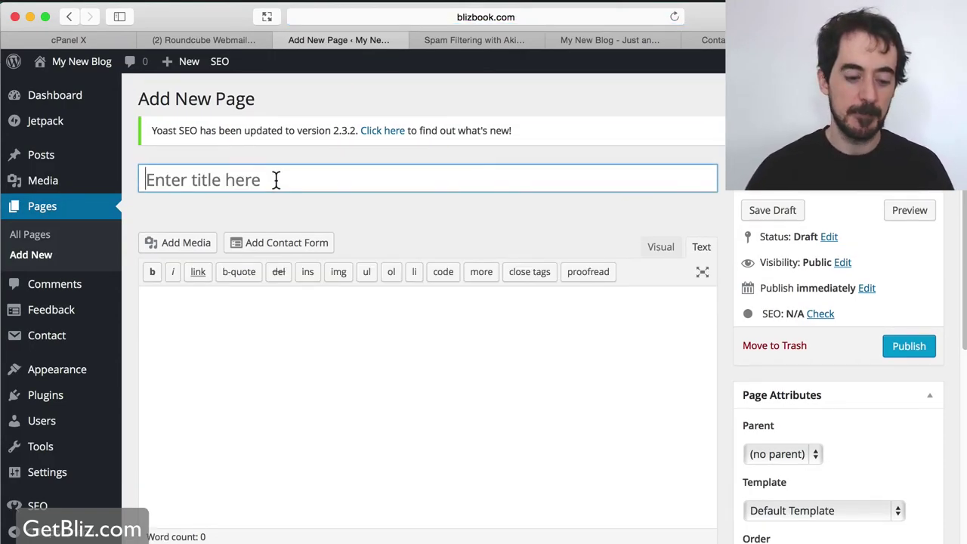
type("Blog")
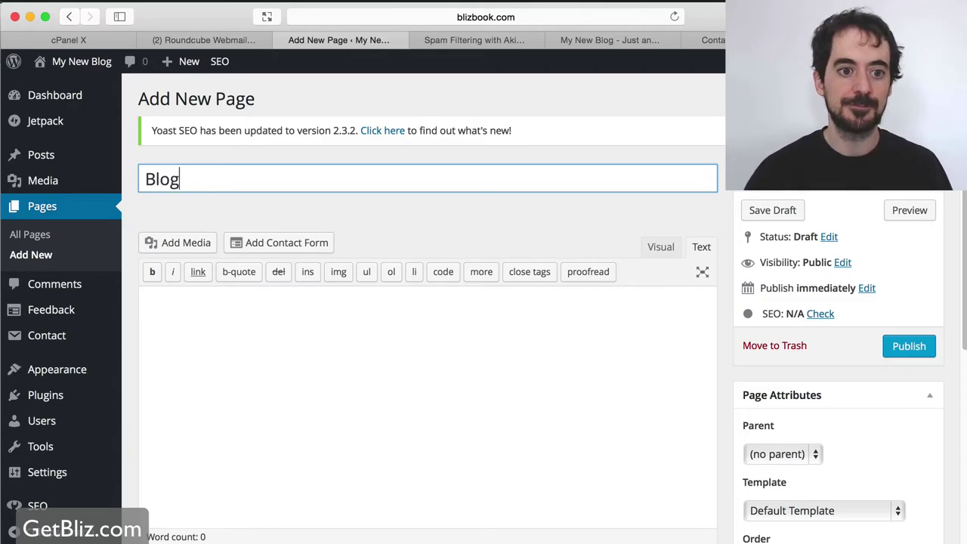
scroll(679, 411, "down", 1)
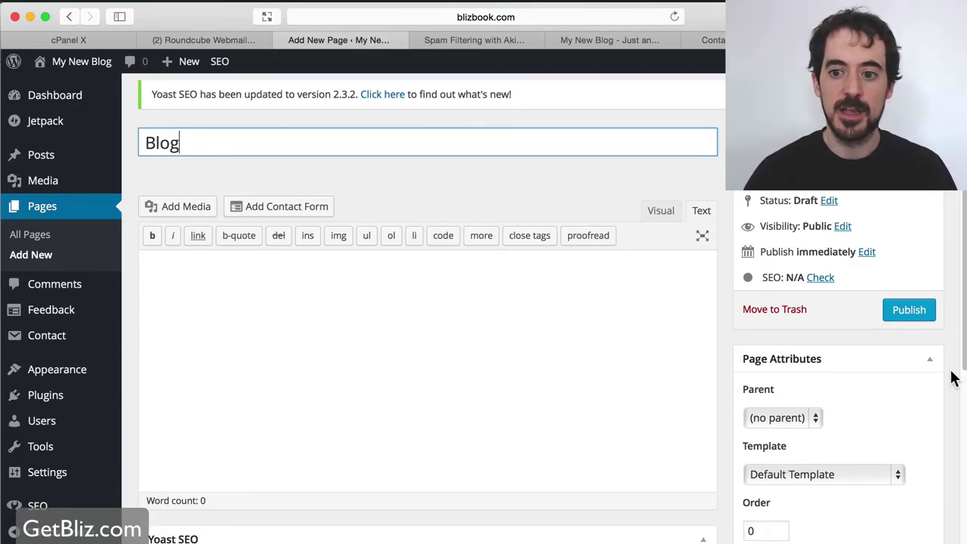
left_click(908, 313)
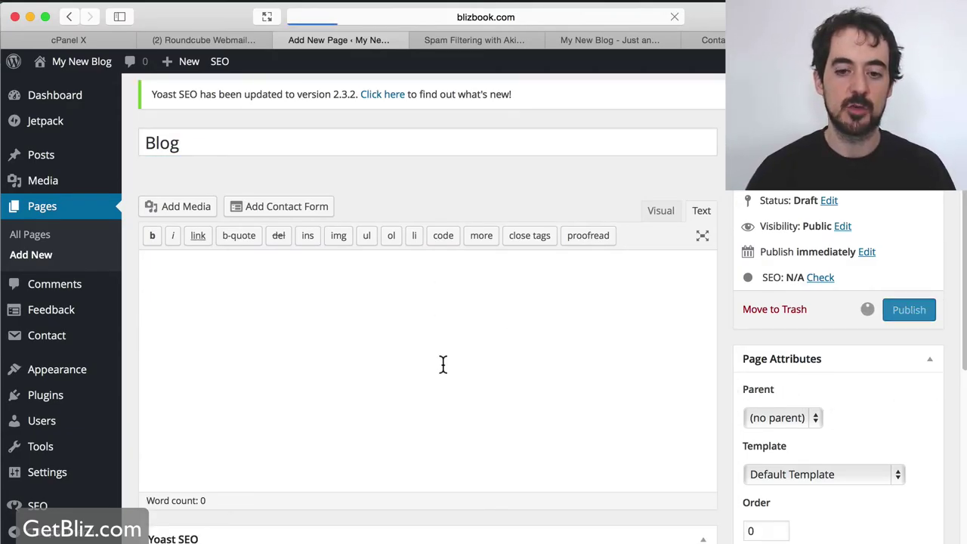
Tick 'Create Blog page' on the setup checklist, then return to the WordPress editor.
key("super+Tab")
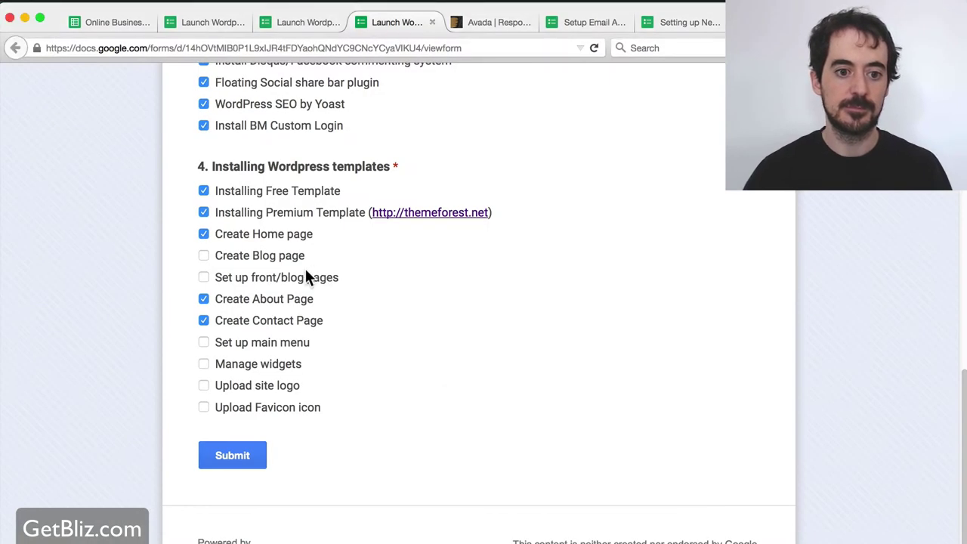
left_click(229, 255)
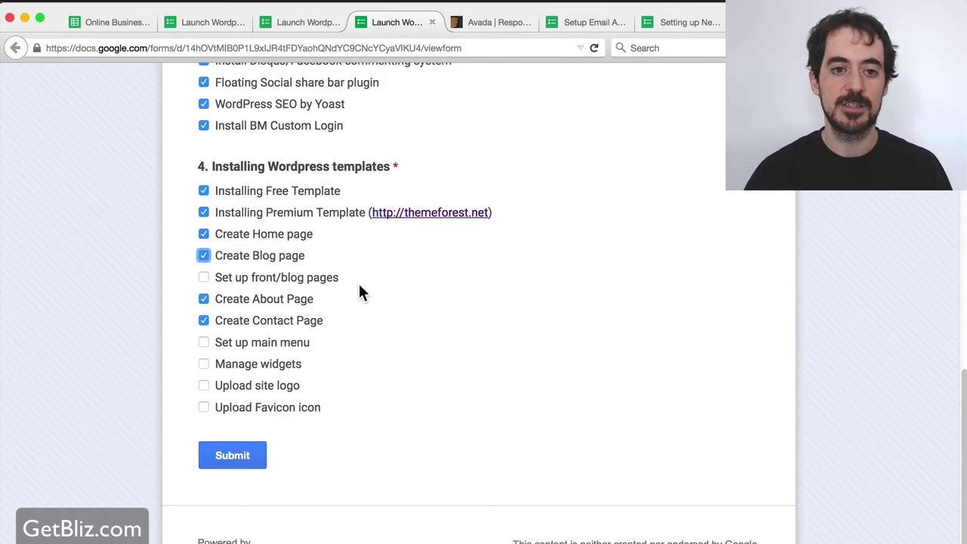
key("super+Tab")
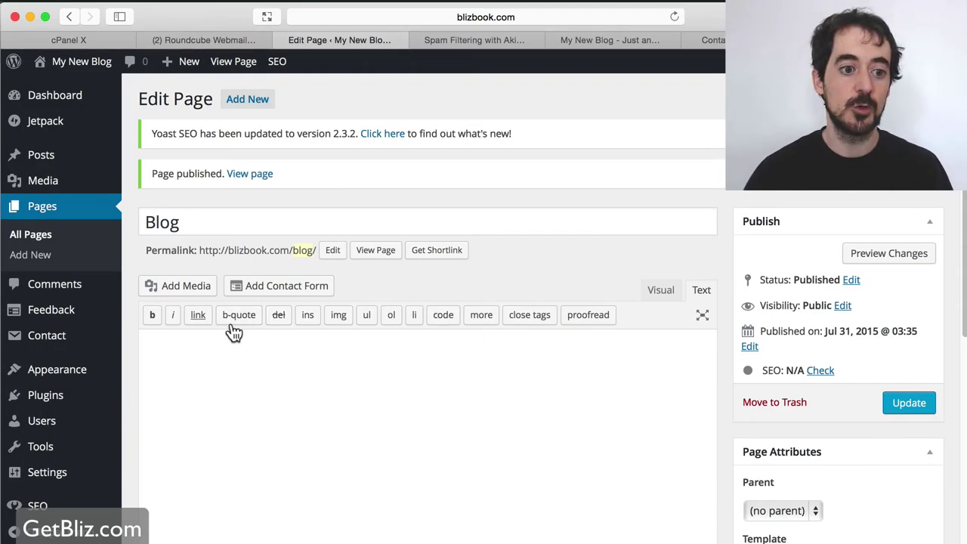
In Reading settings, use a static front page: Home as front page, Blog as posts page, and save.
scroll(98, 442, "down", 1)
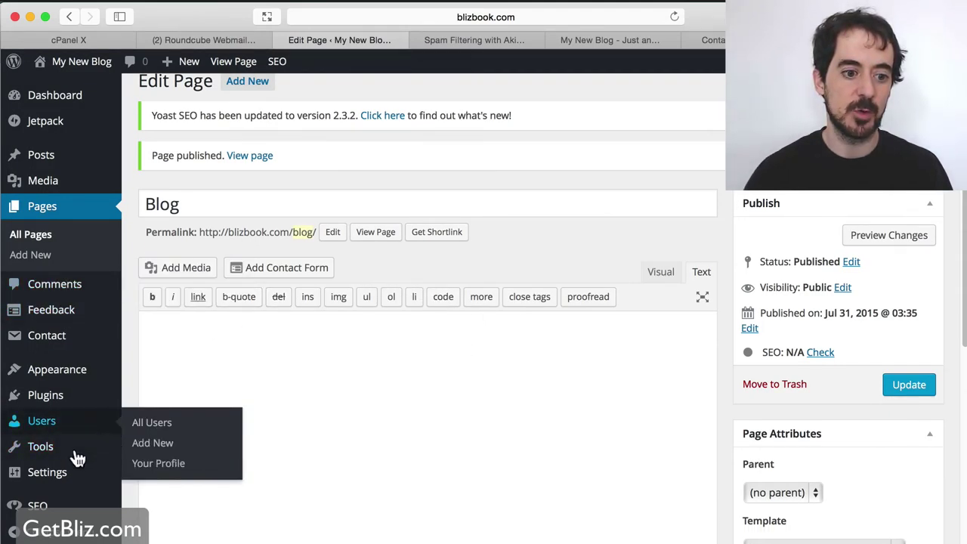
mouse_move(74, 478)
left_click(150, 423)
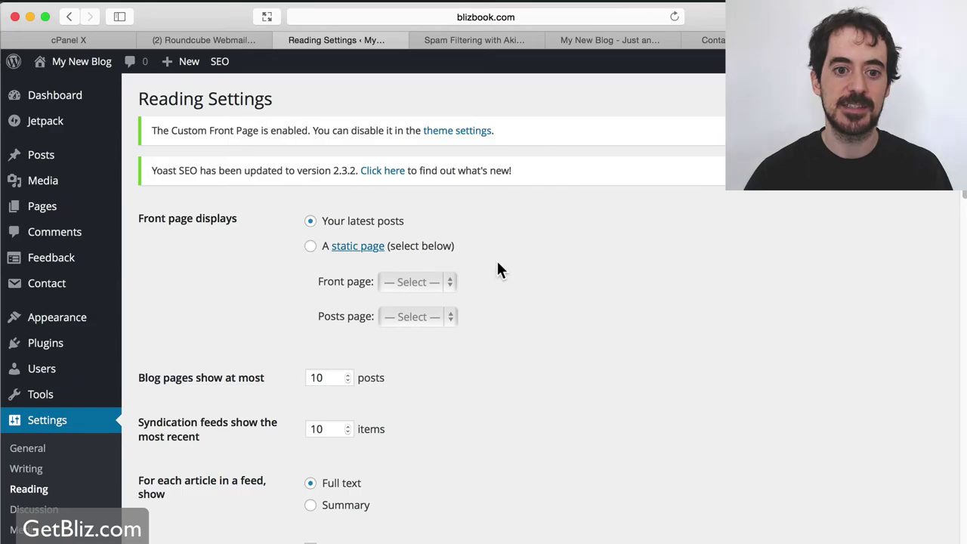
left_click(311, 247)
left_click(432, 285)
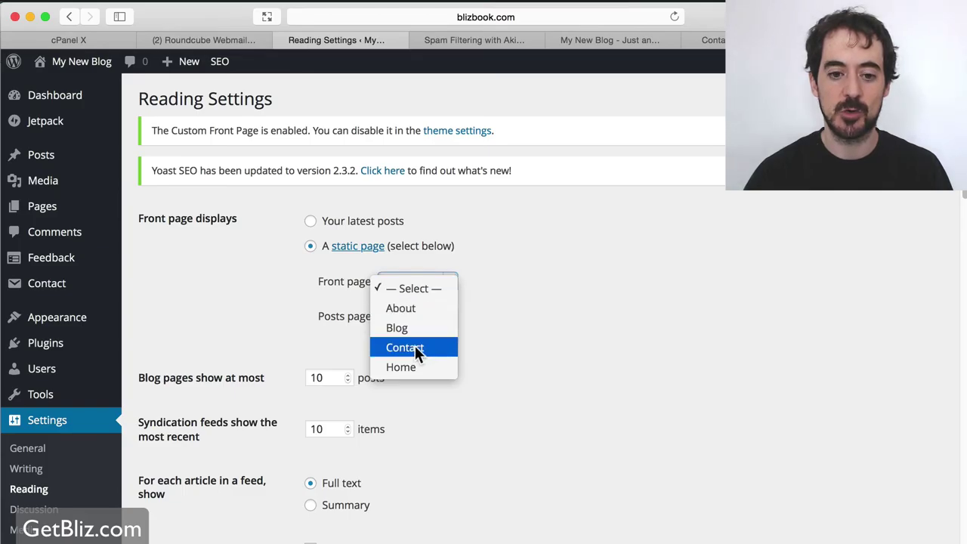
left_click(404, 369)
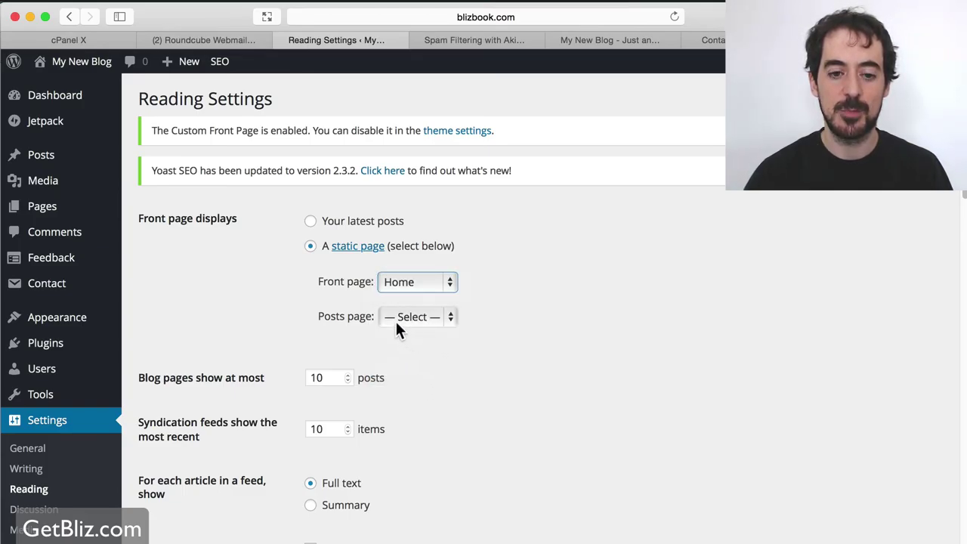
left_click(396, 320)
left_click(415, 363)
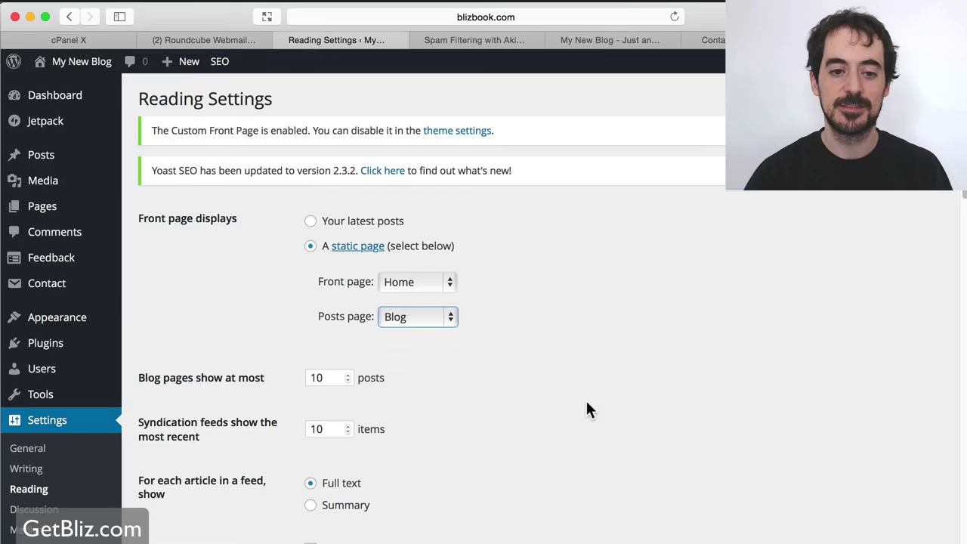
scroll(585, 398, "down", 10)
scroll(352, 398, "down", 2)
left_click(214, 509)
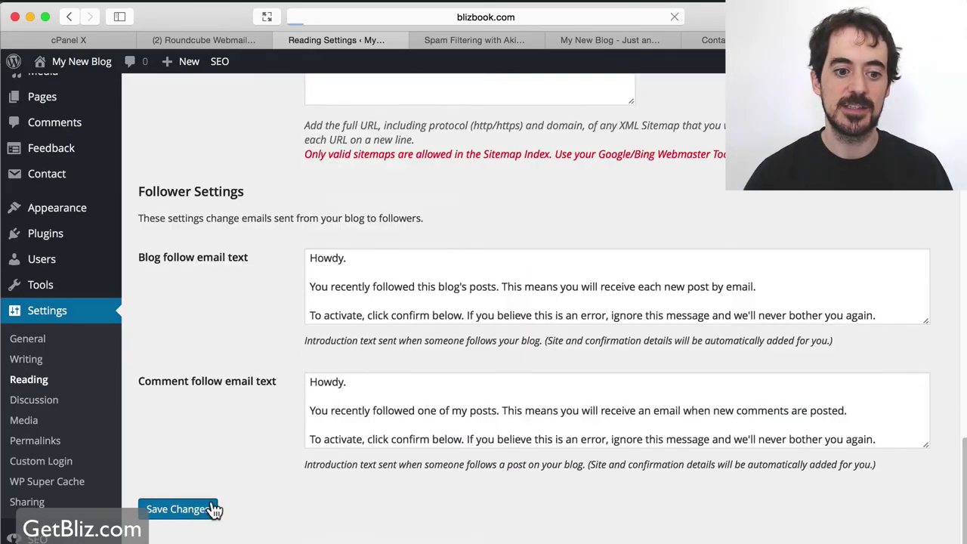